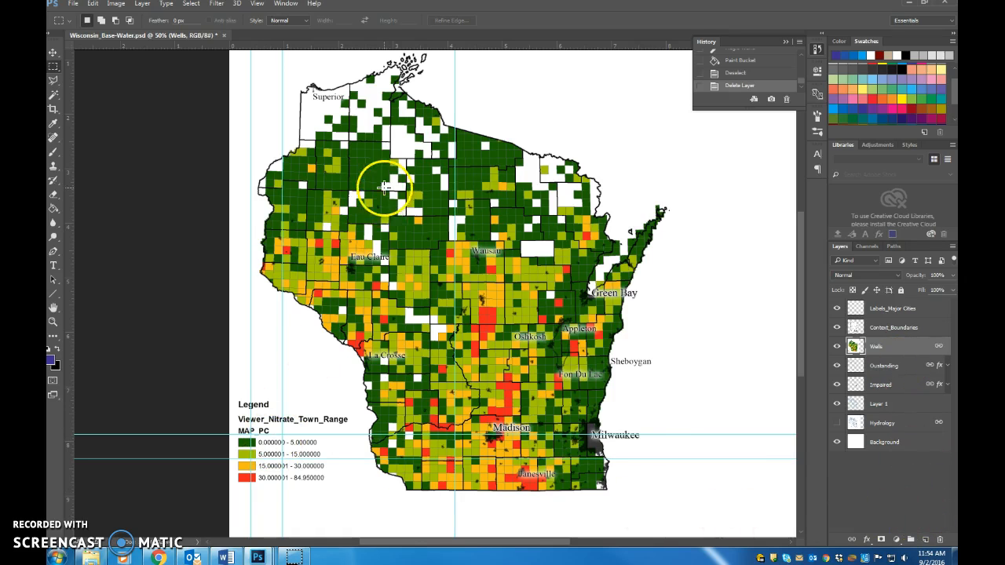
Step: Select the dark green 0–5 class on the Wells layer with the Magic Wand and fill it light blue on a new layer
left_click(53, 95)
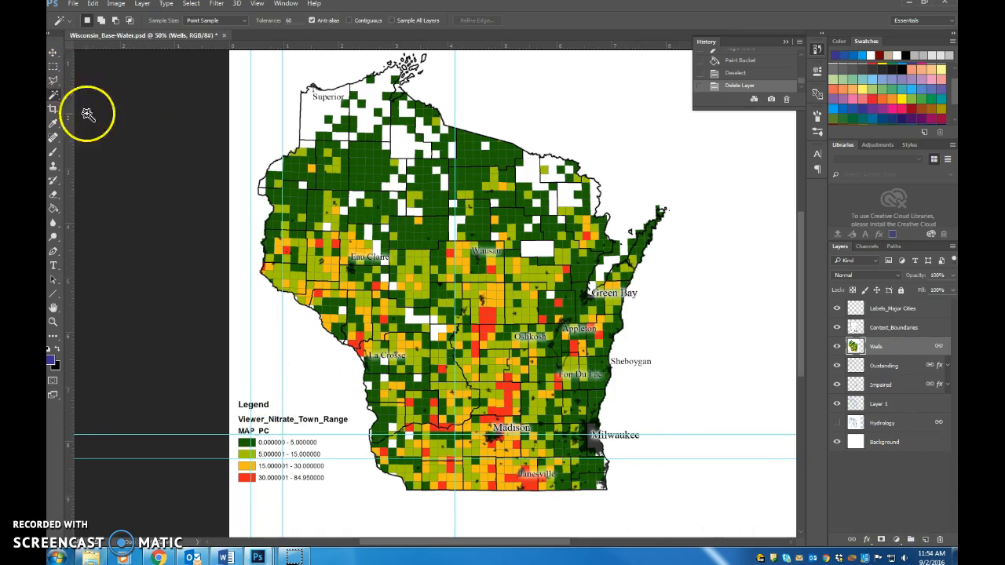
left_click(252, 442)
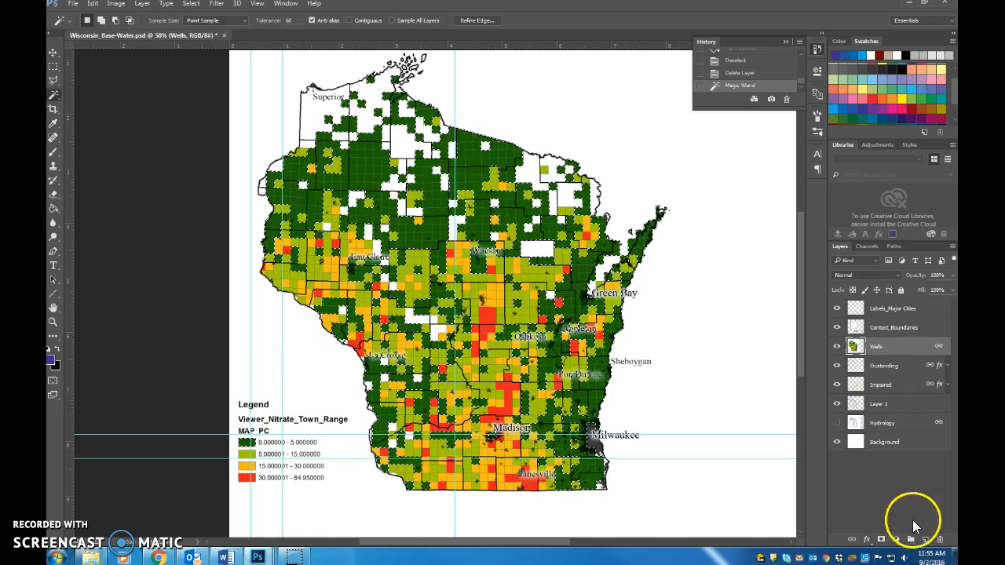
left_click(927, 540)
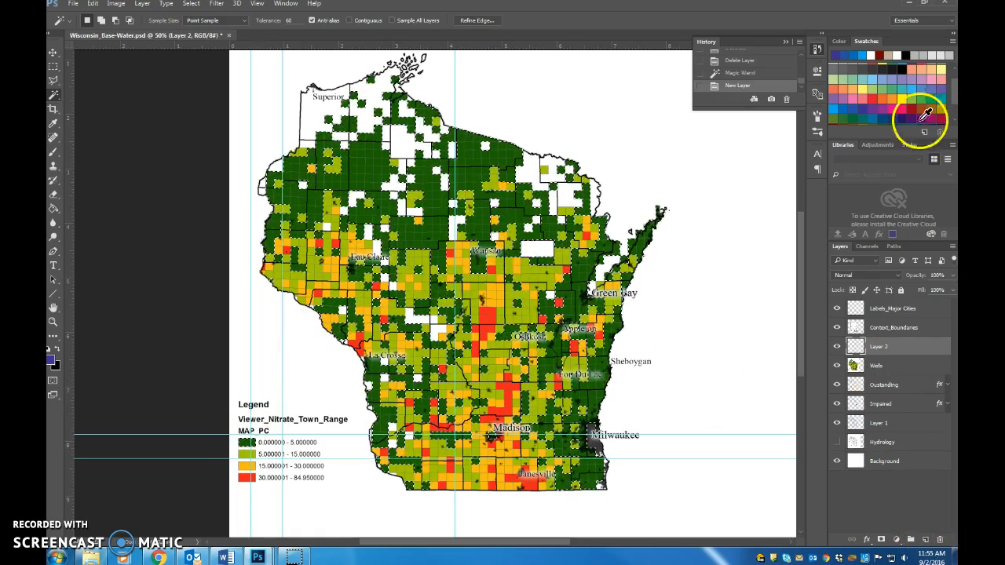
left_click(834, 111)
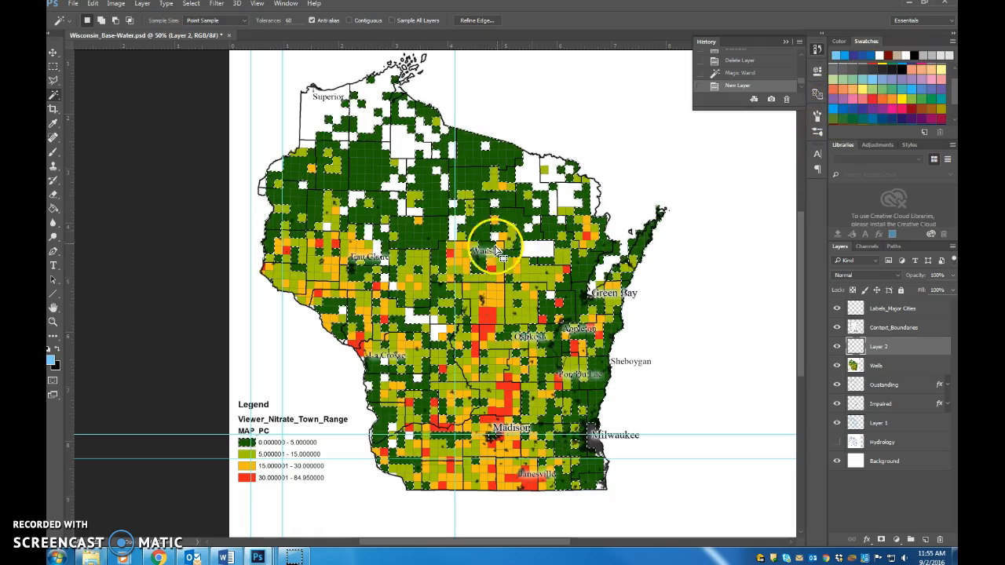
key("g")
left_click(488, 219)
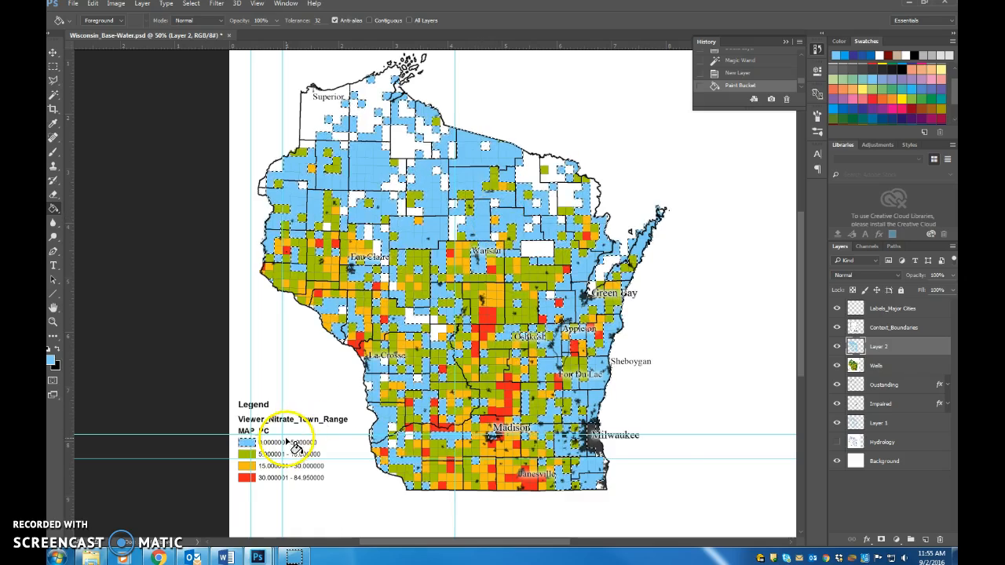
Step: Select the olive green 5–15 class on the Wells layer, fill it medium blue on Layer 2, and deselect
left_click(889, 366)
key("w")
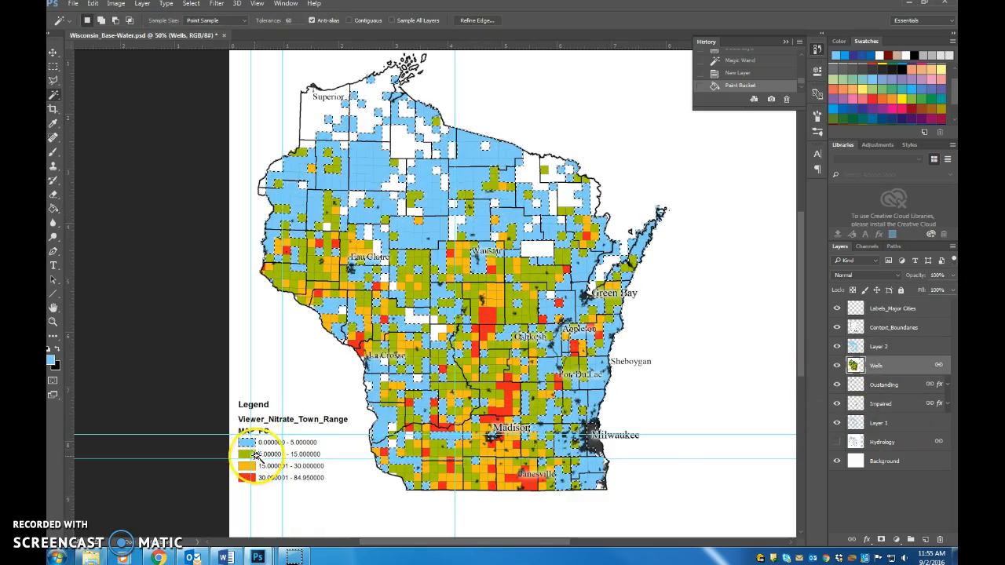
left_click(247, 454)
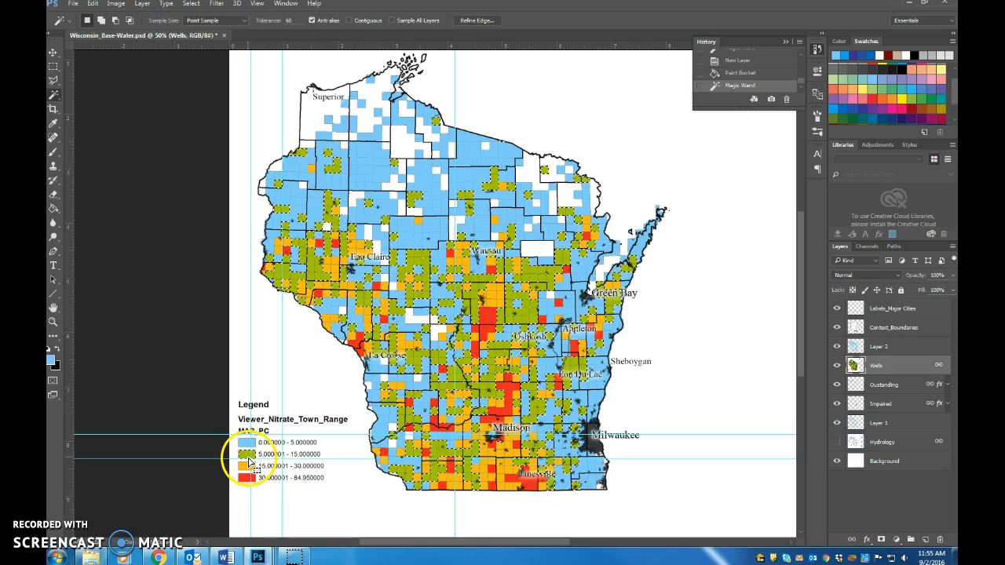
left_click(299, 444)
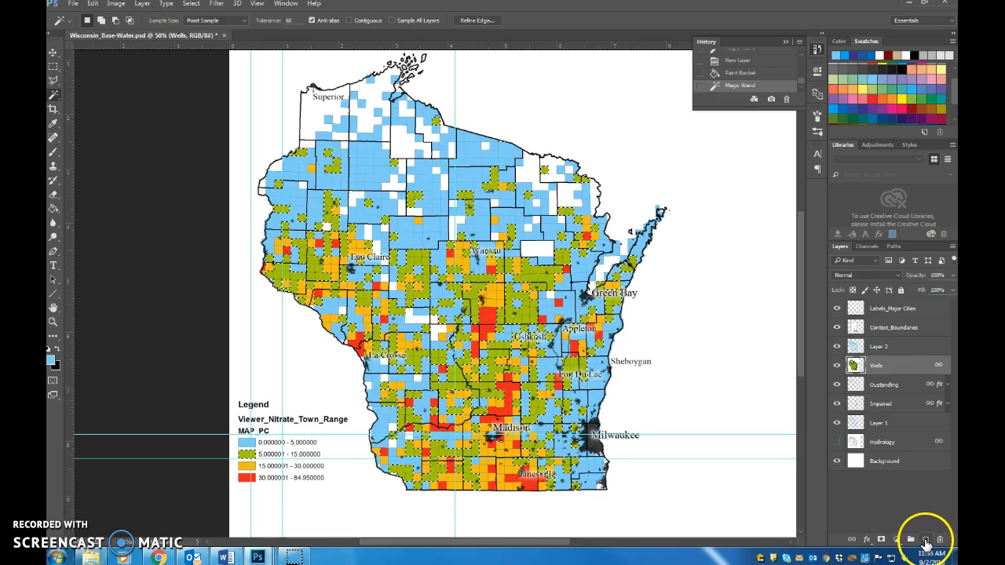
left_click(889, 348)
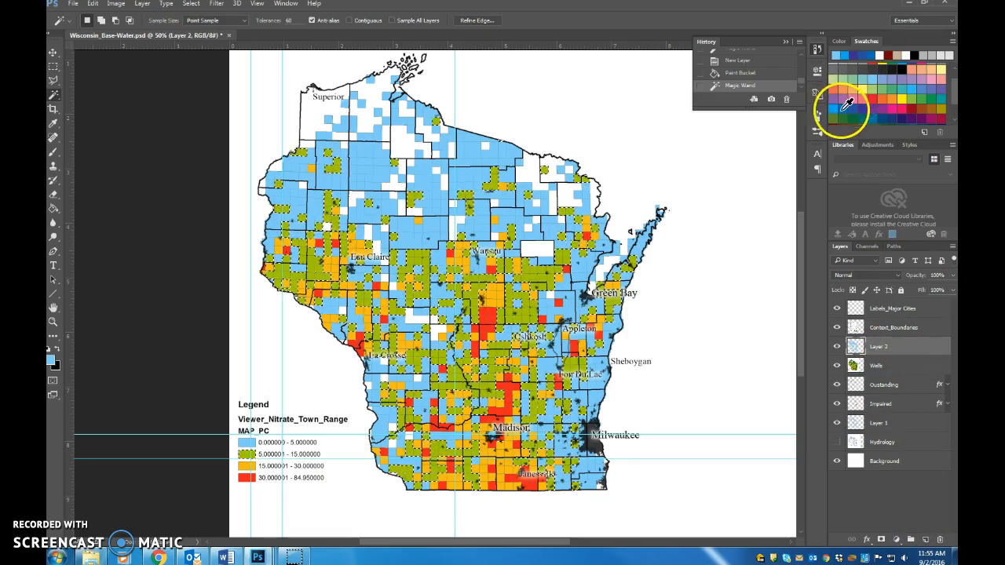
key("g")
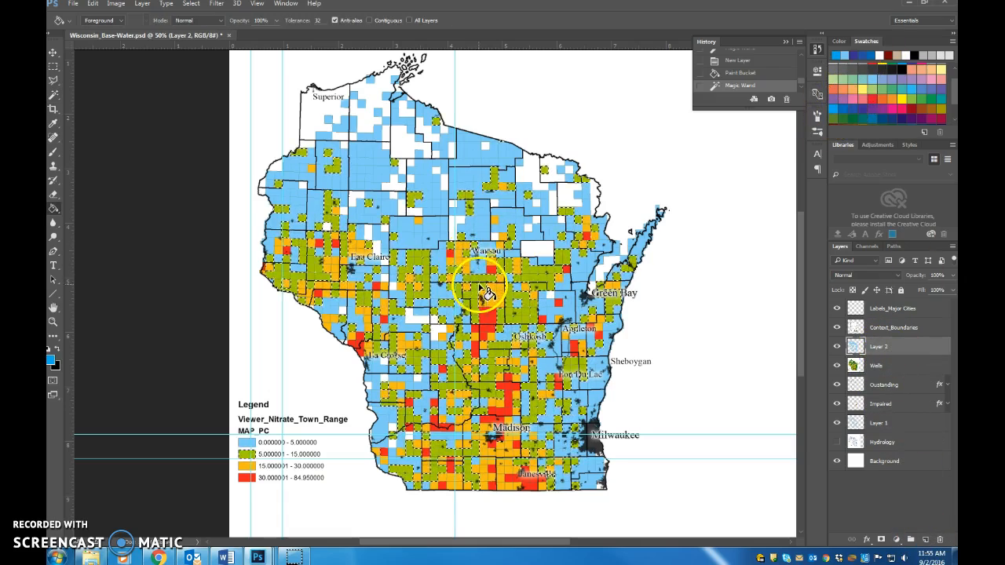
left_click(370, 21)
left_click(398, 257)
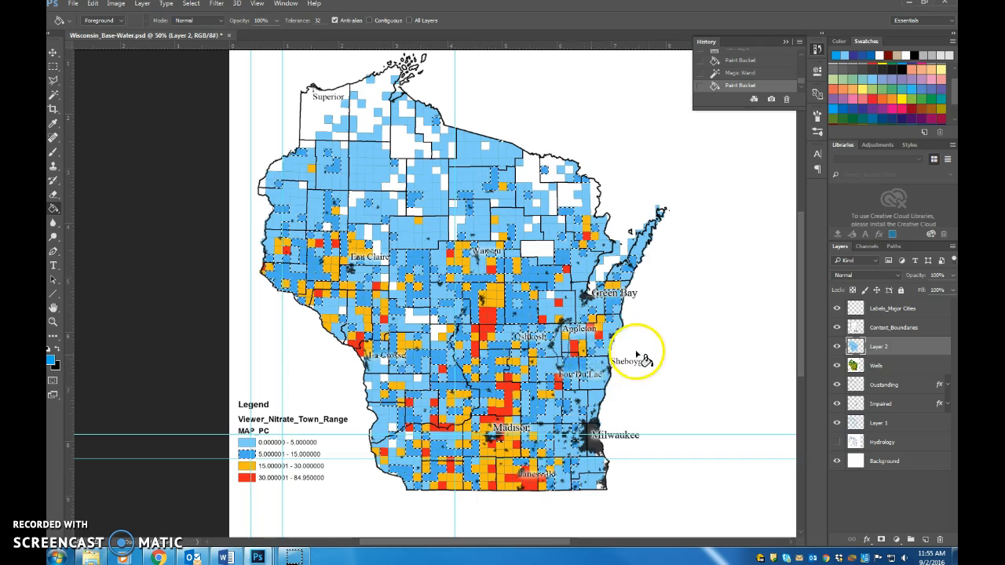
key("m")
key("ctrl+d")
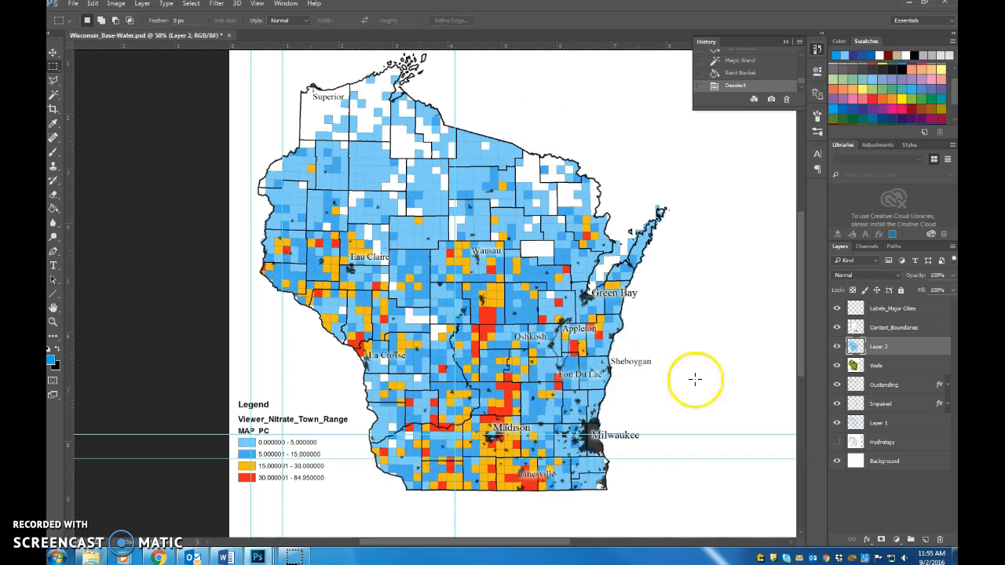
Step: Select the orange 15–30 class on the Wells layer and fill it with a darker blue on Layer 2
left_click(888, 366)
key("w")
left_click(248, 467)
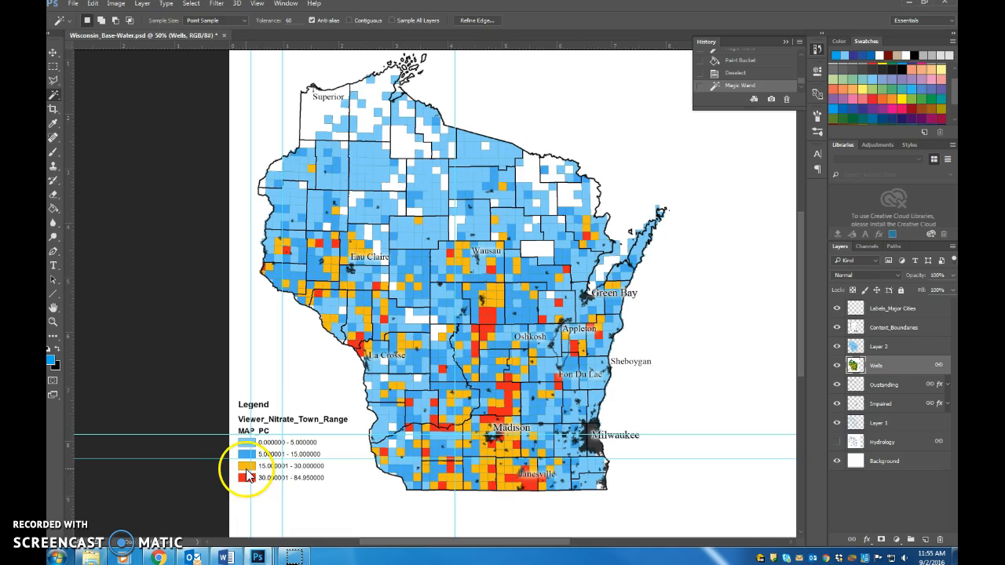
left_click(886, 348)
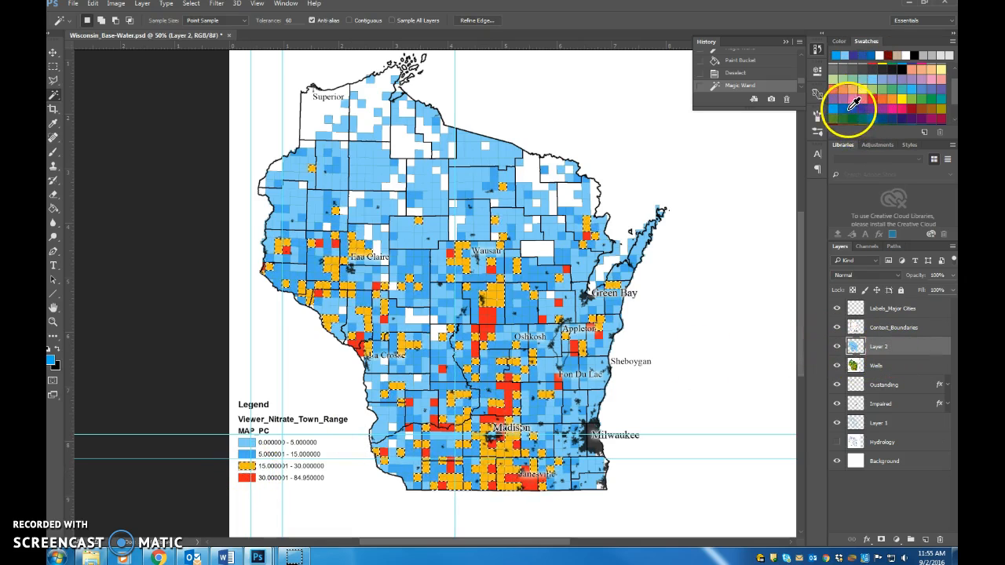
key("g")
left_click(505, 250)
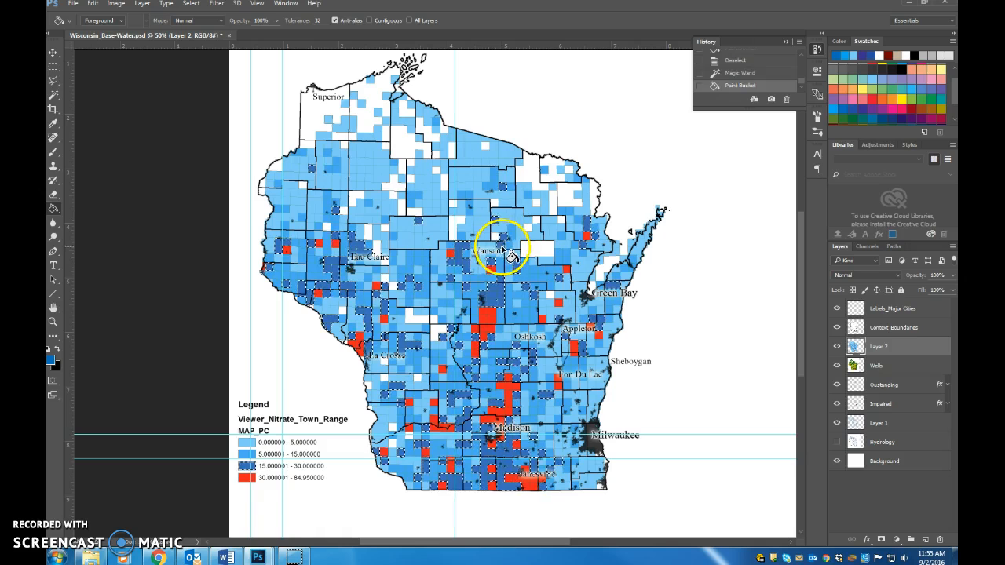
Step: Select the red 30–84.95 class on the Wells layer, fill it dark violet-blue on Layer 2, and deselect
left_click(883, 367)
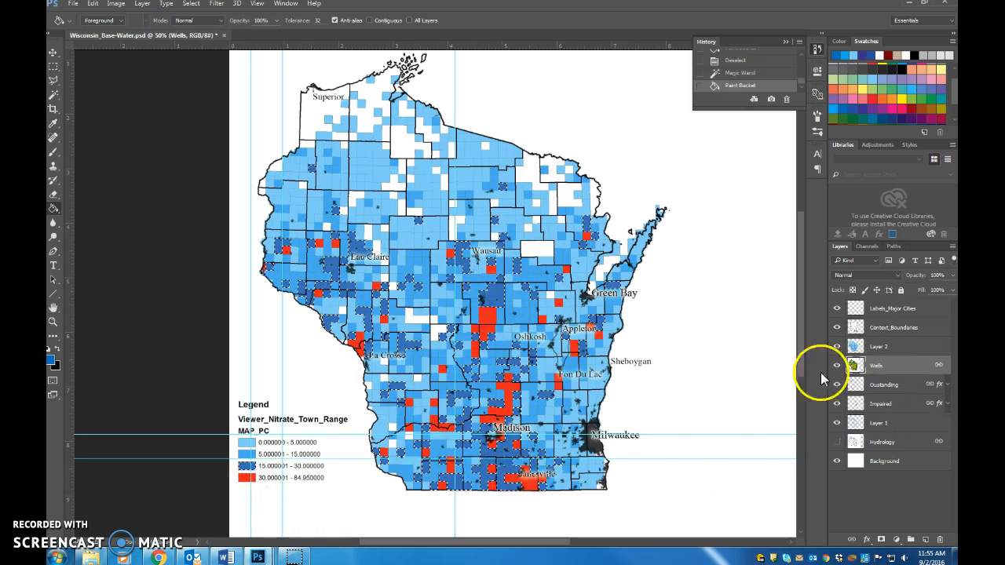
key("w")
left_click(248, 479)
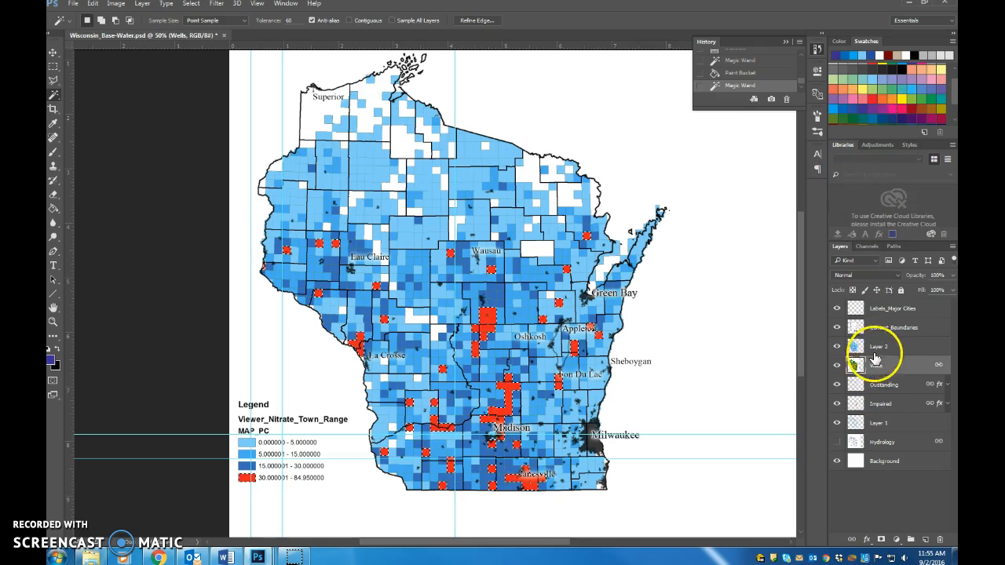
left_click(879, 347)
key("g")
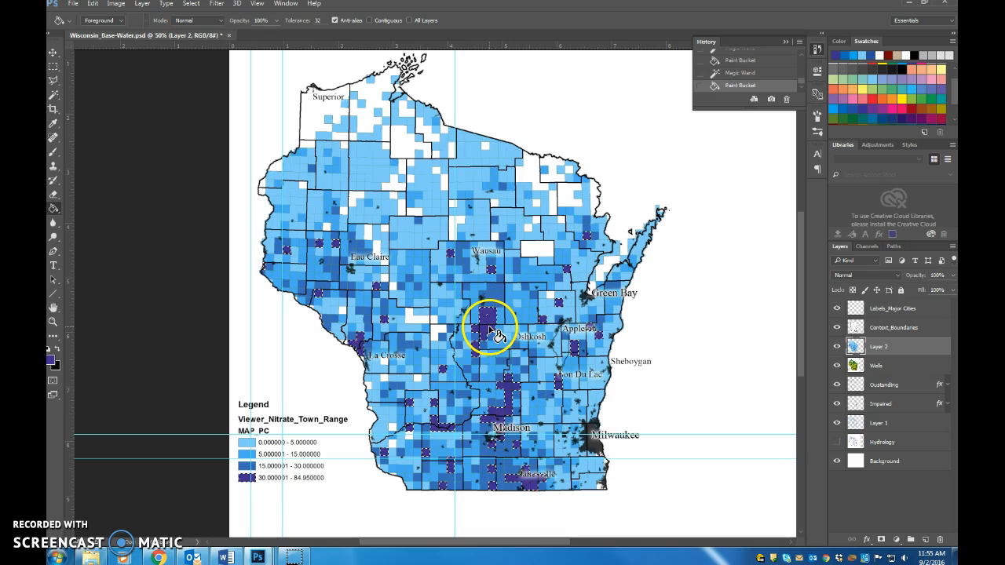
key("m")
key("ctrl+d")
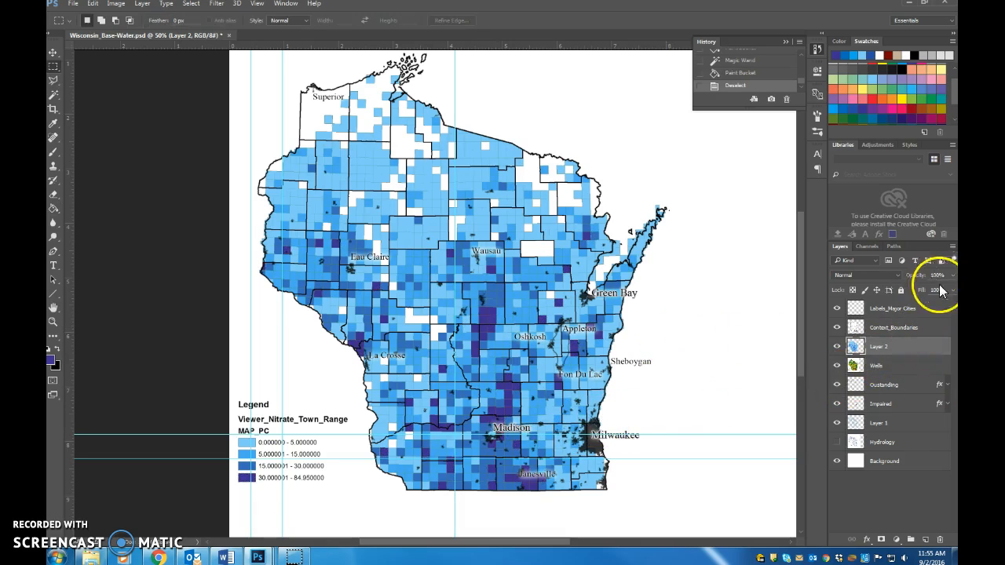
Step: Hide the Wells layer and move Layer 2 directly above the Background layer
left_click(836, 366)
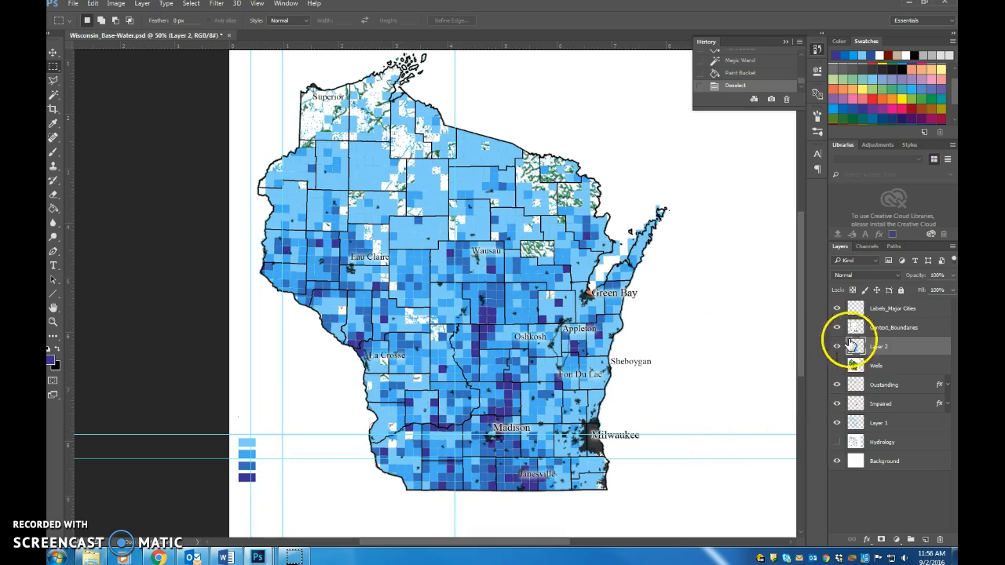
left_click_drag(904, 351, 915, 446)
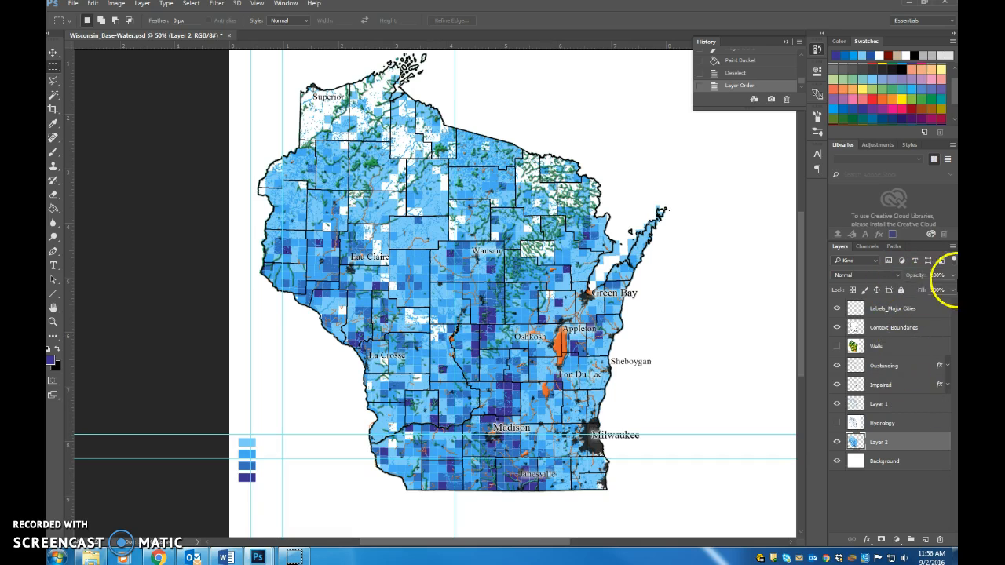
Step: Reduce Layer 2's opacity to 92%
left_click(951, 279)
left_click_drag(933, 290, 948, 286)
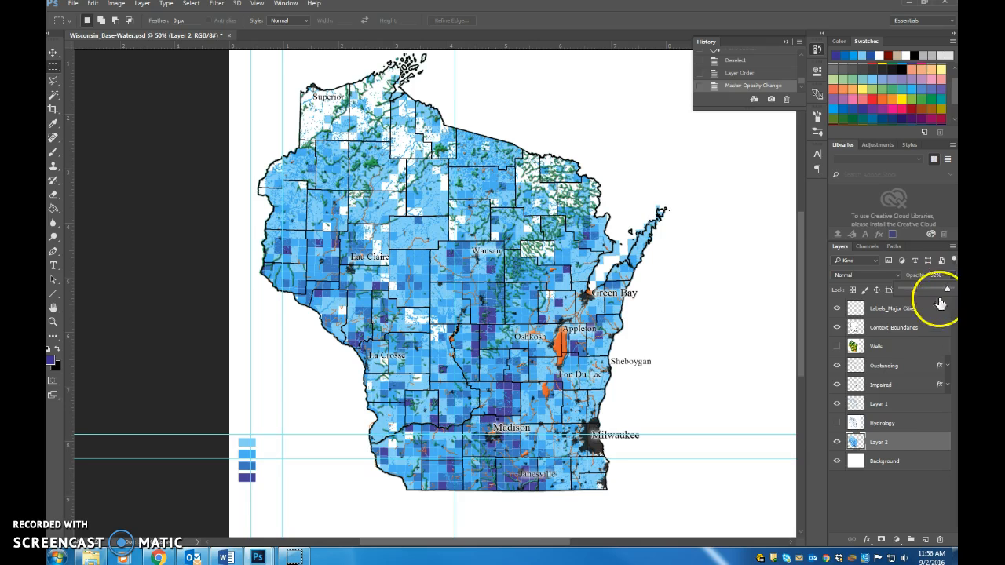
Step: Compare the map with Hydrology shown and hidden, and move Layer 2 directly above the Hydrology layer
left_click(837, 424)
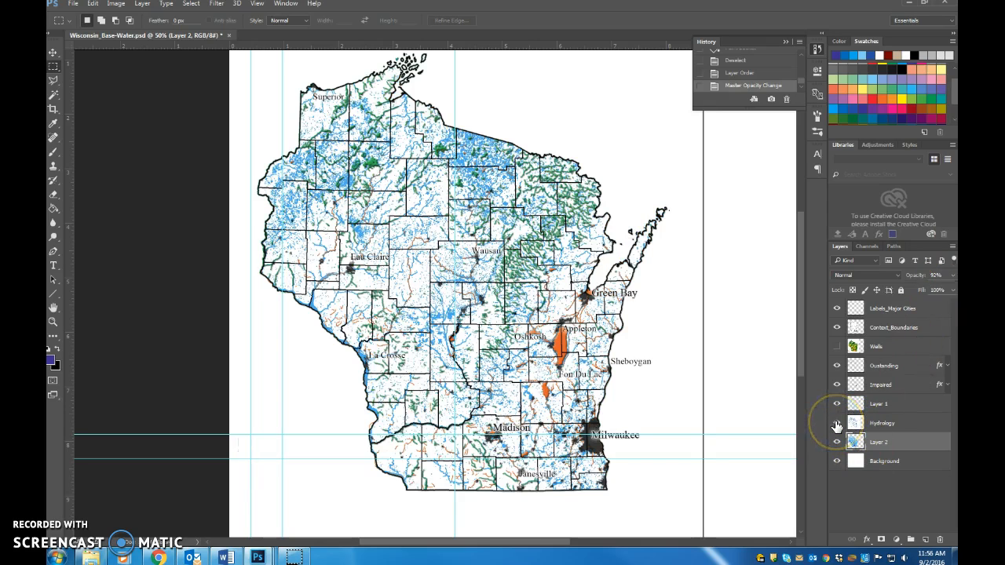
left_click(837, 424)
left_click(837, 424)
left_click(838, 424)
left_click_drag(852, 422, 884, 415)
left_click(837, 406)
left_click(837, 406)
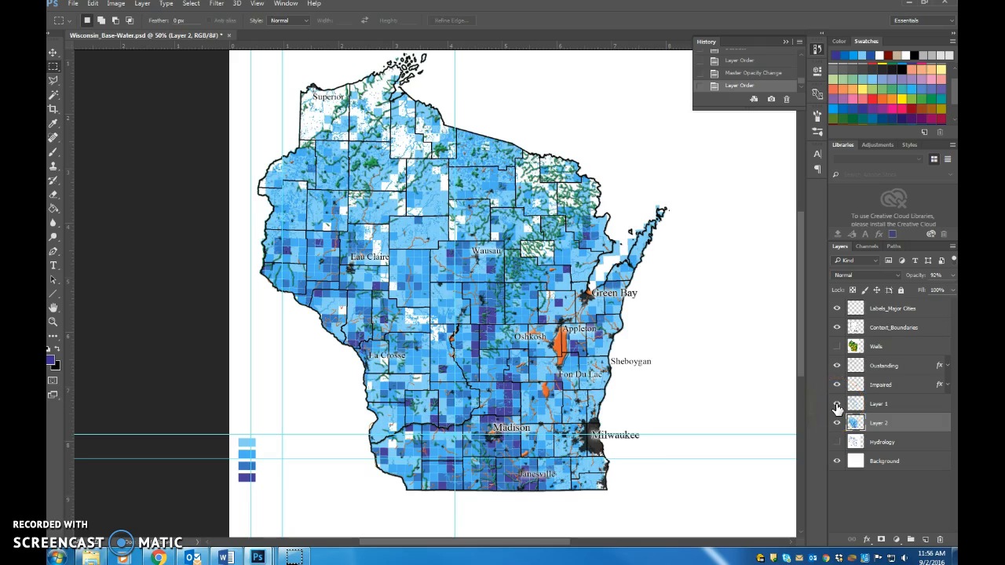
Step: Try the Soft Light and Color Dodge blending modes on Layer 1, and hide the layer
left_click_drag(860, 404, 878, 305)
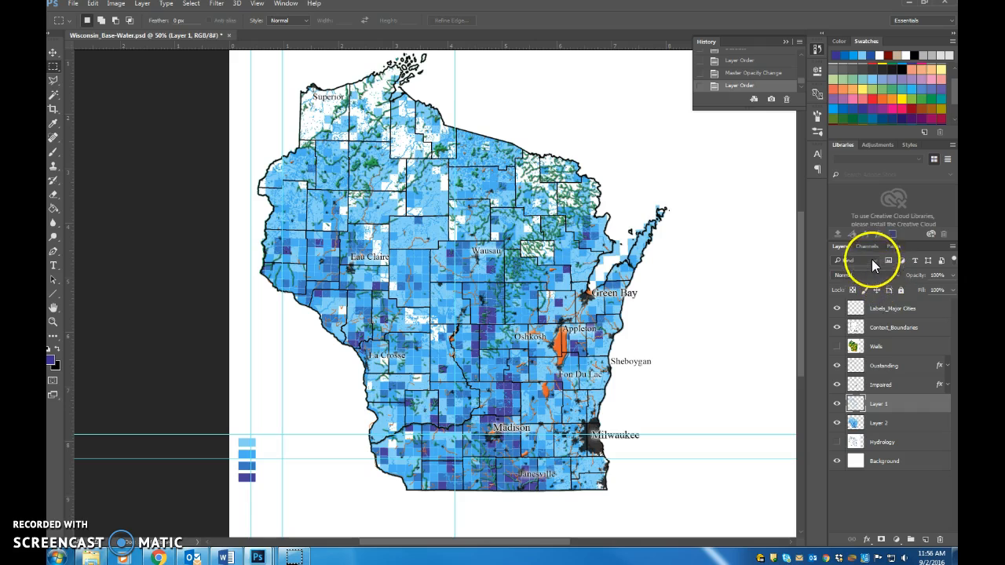
left_click(872, 274)
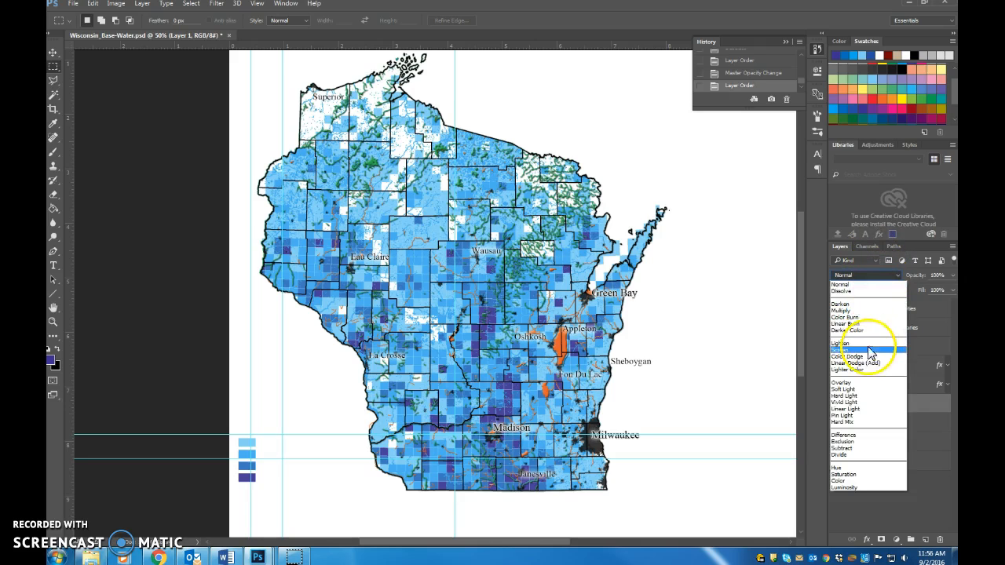
left_click(867, 390)
left_click(863, 277)
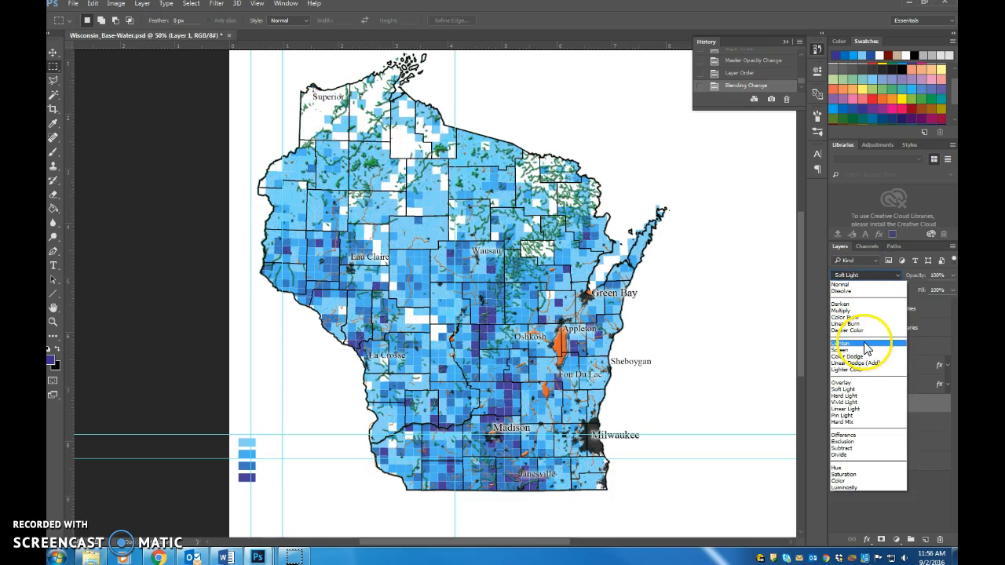
left_click(864, 357)
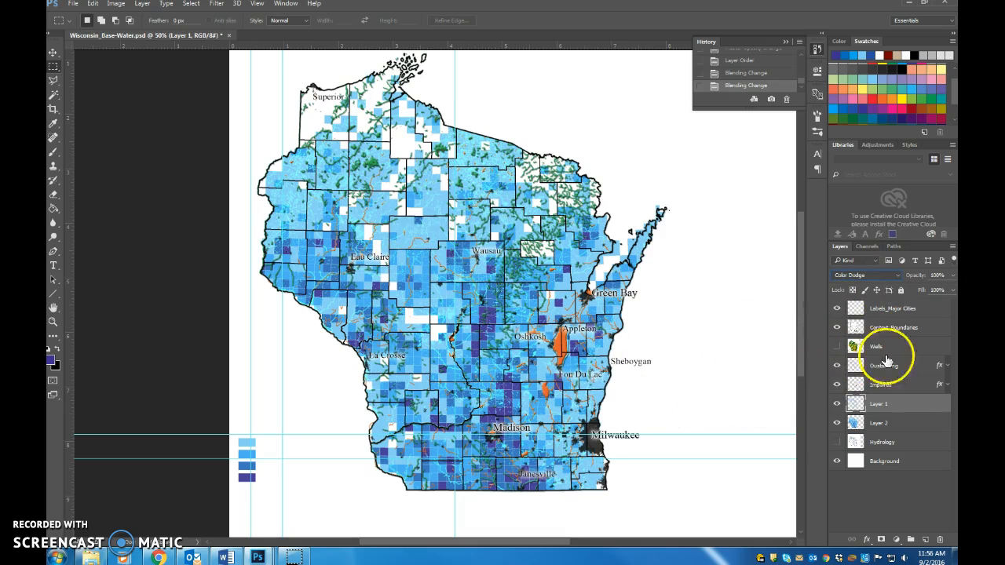
left_click(839, 404)
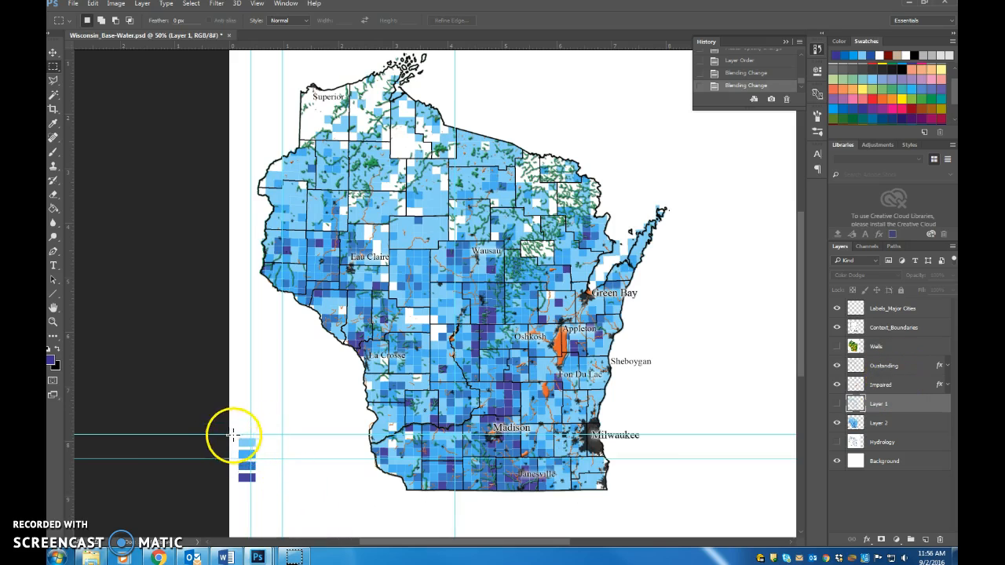
Step: Move the four blue legend swatches on Layer 2 to the blank area east of Milwaukee and deselect them
left_click(888, 330)
left_click(891, 424)
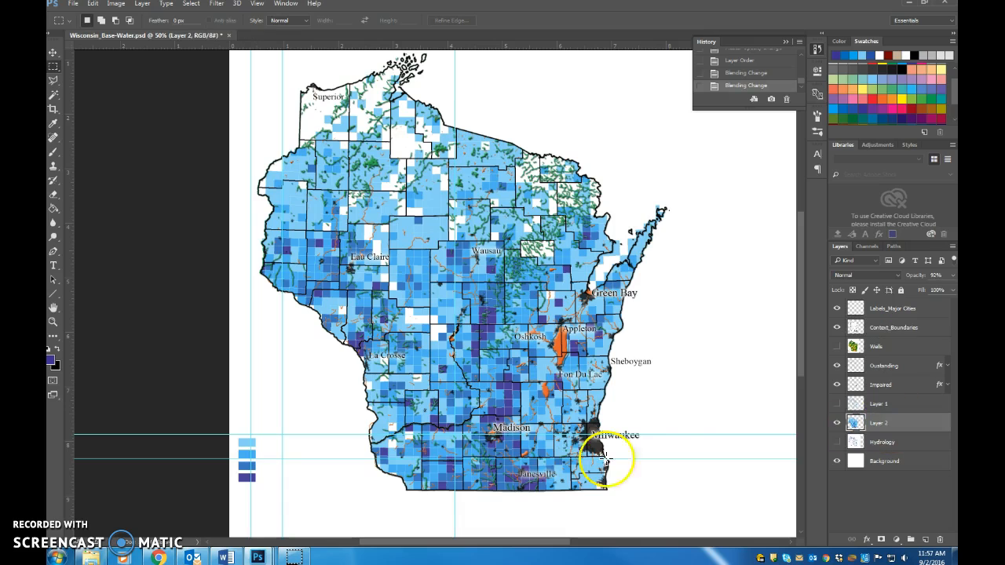
left_click_drag(235, 429, 274, 499)
key("v")
key("alt+v")
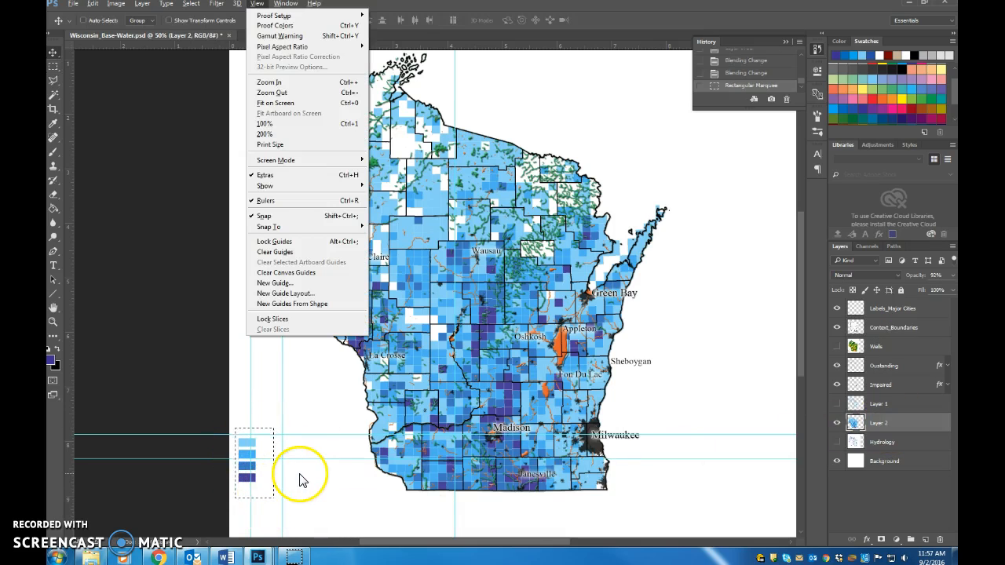
left_click(255, 478)
left_click_drag(255, 479, 705, 438)
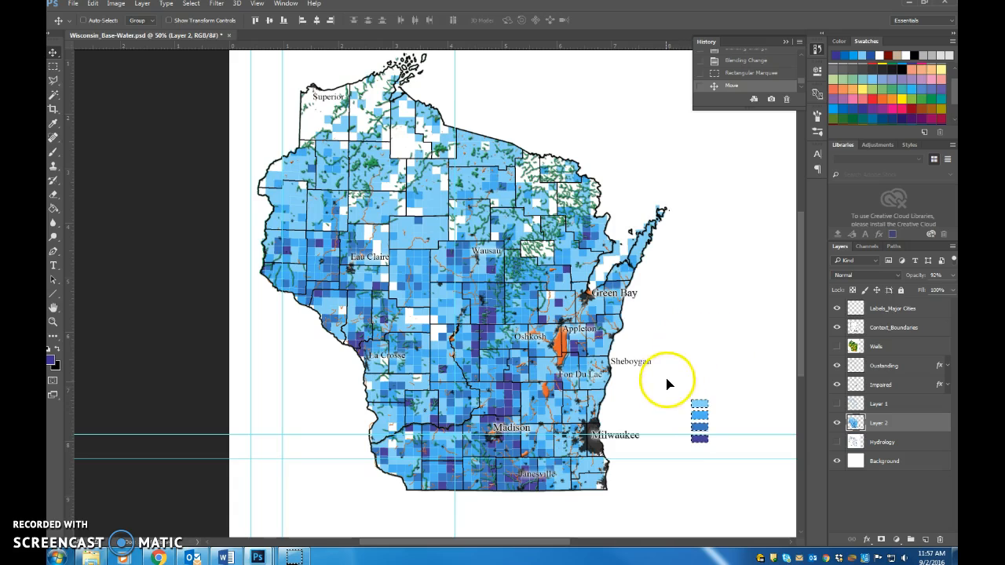
left_click(54, 66)
left_click(489, 168)
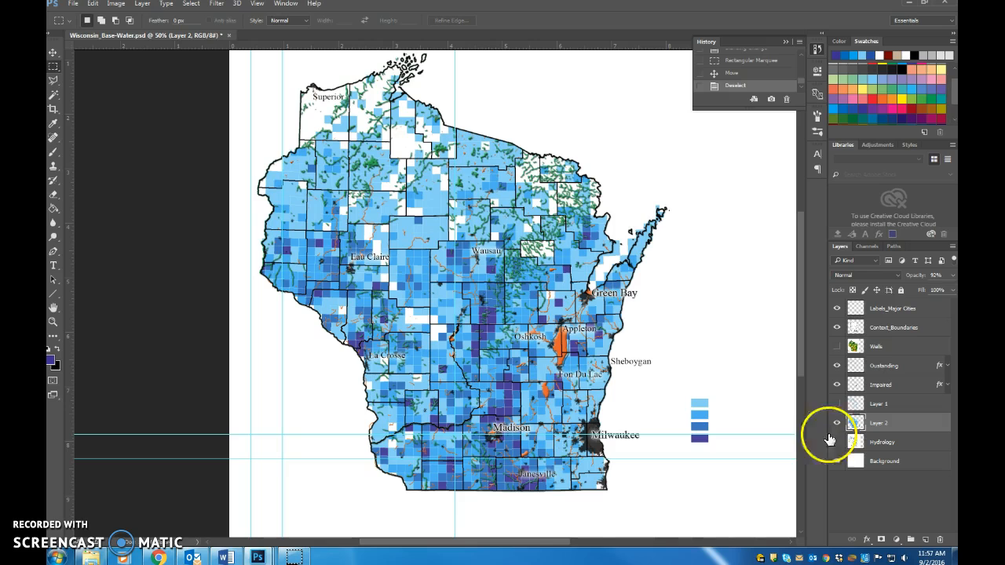
Step: Bring up WaterMegatrends_CoverFinal.psd in a floating window over the base map to view the finished cover
left_click_drag(531, 541, 343, 4)
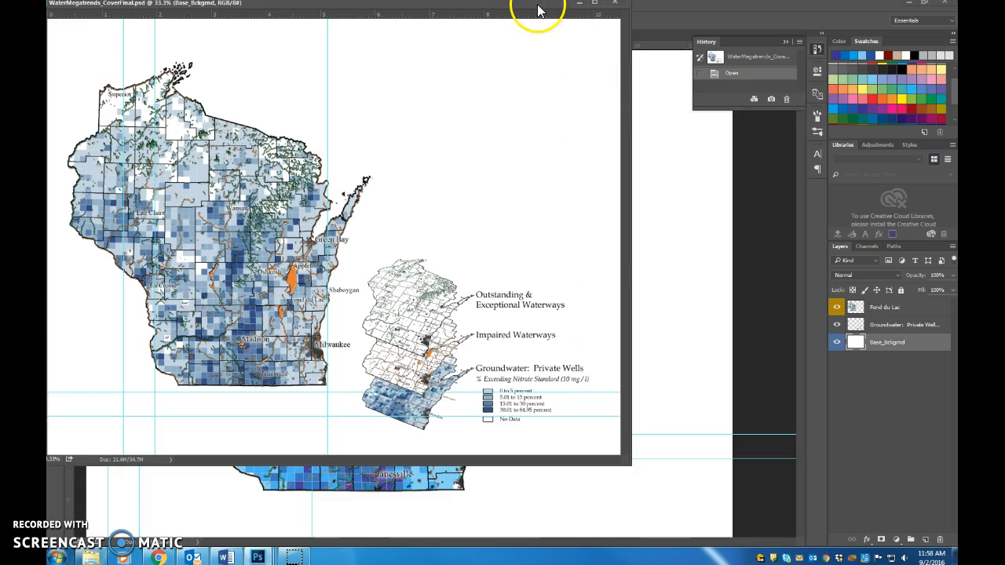
left_click_drag(538, 9, 549, 30)
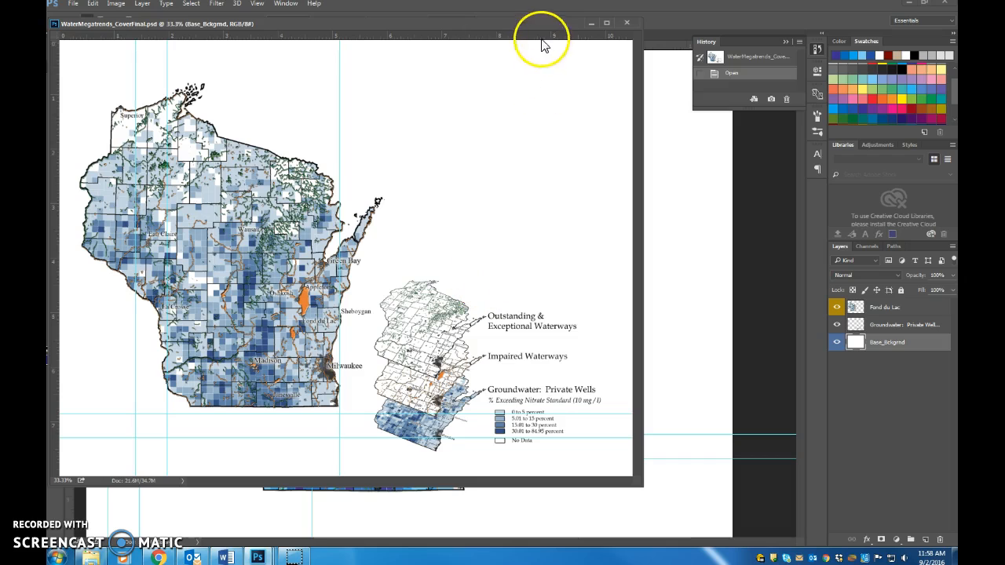
Step: Move the finished cover off the base map and show only the Context_Boundaries, Oustanding and Background layers in Wisconsin_Base-Water.psd
left_click_drag(535, 24, 1004, 157)
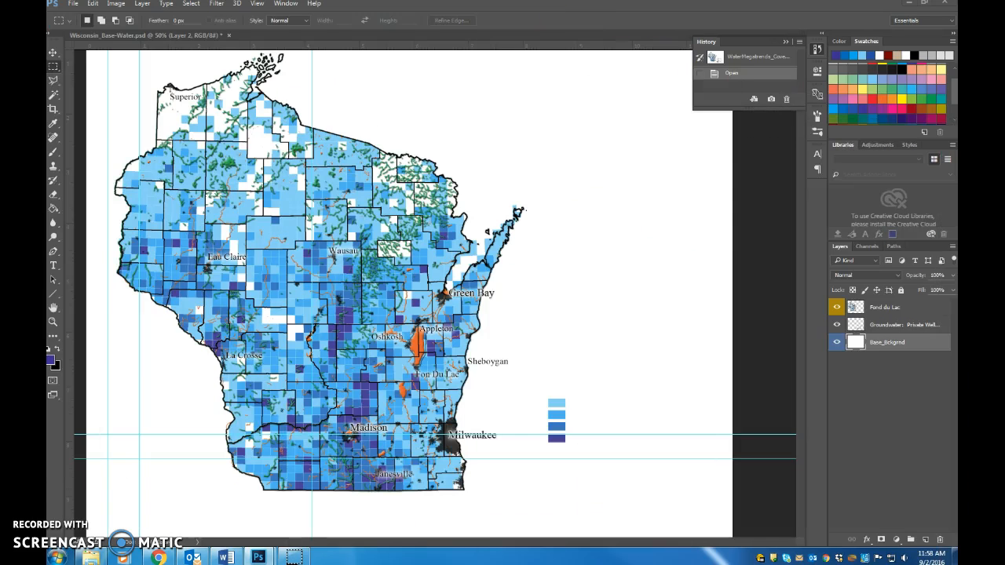
left_click(695, 381)
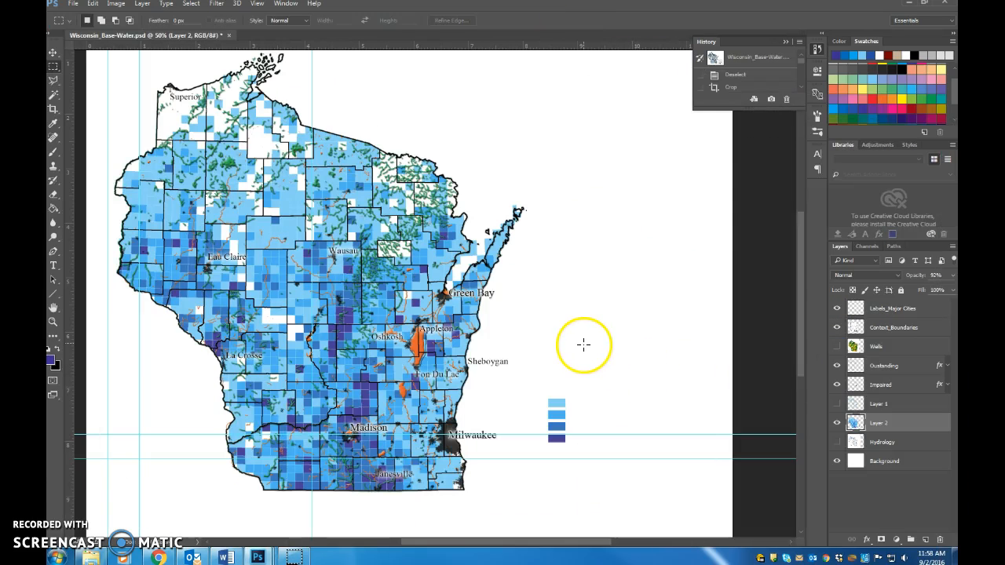
left_click_drag(837, 423, 838, 312)
left_click(838, 311)
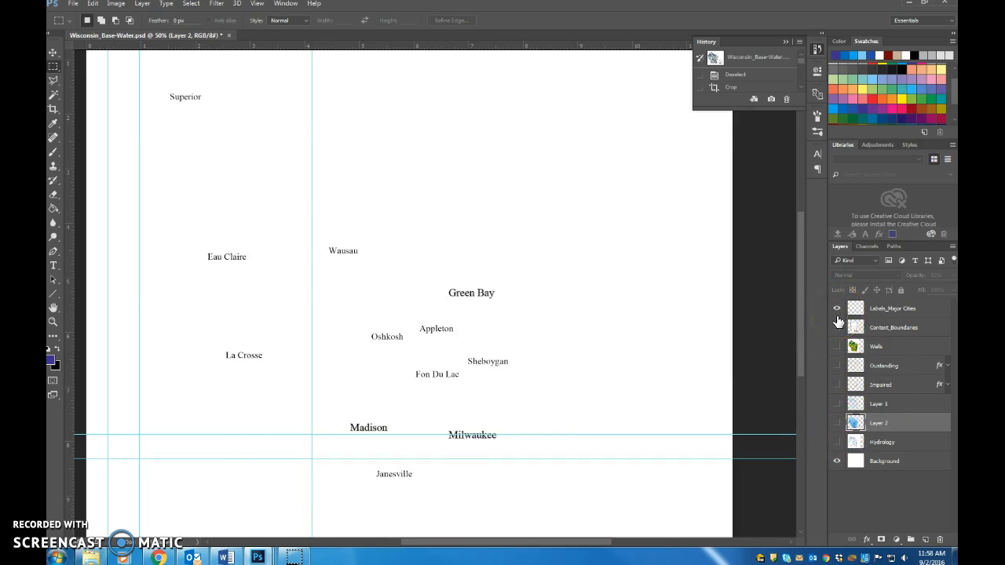
left_click(837, 329)
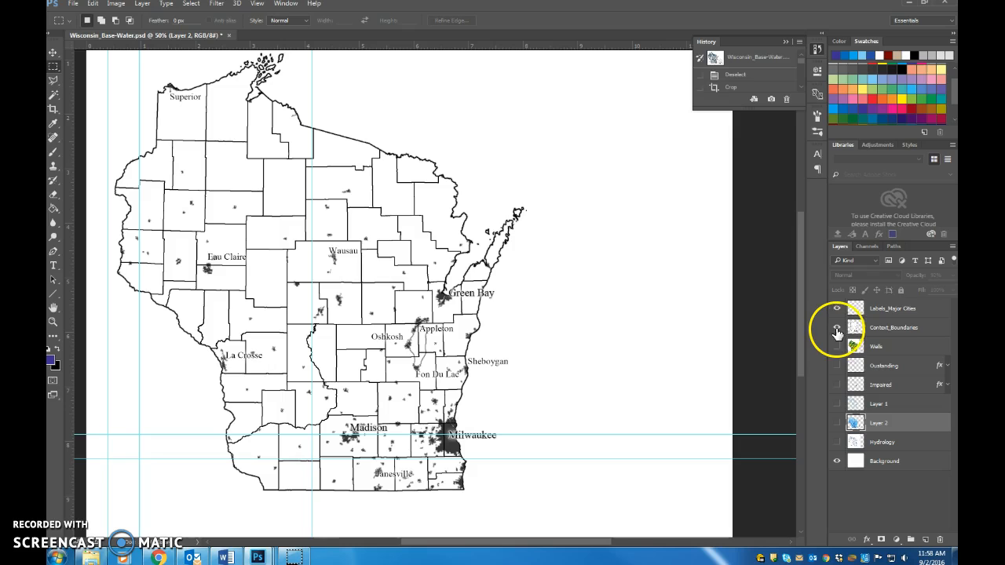
left_click(838, 308)
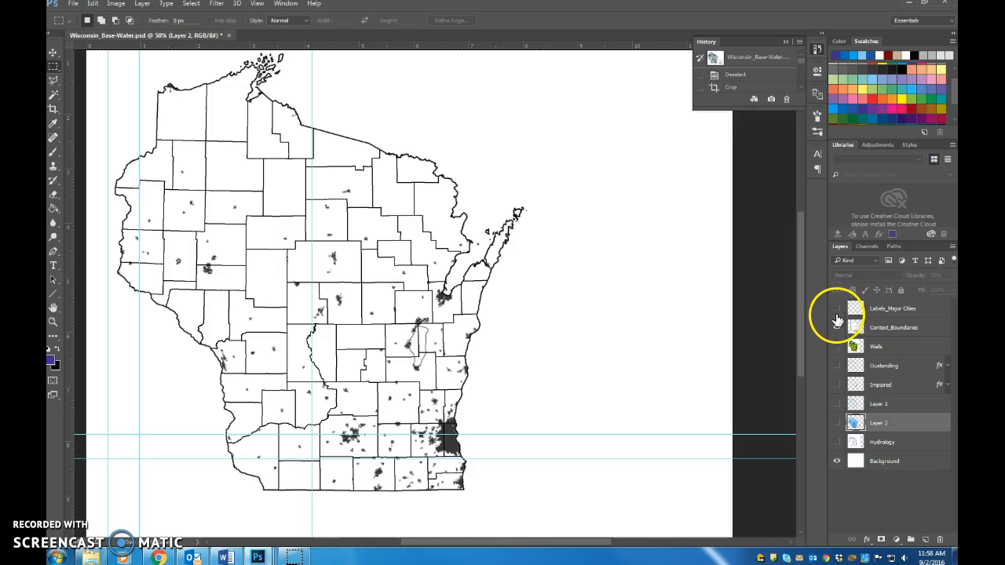
left_click(837, 443)
left_click(837, 443)
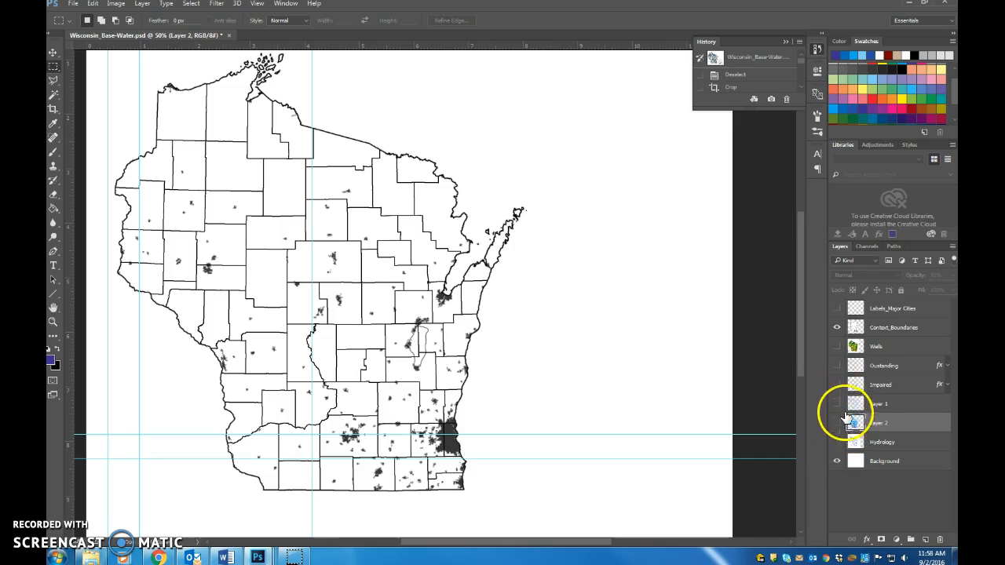
left_click(838, 368)
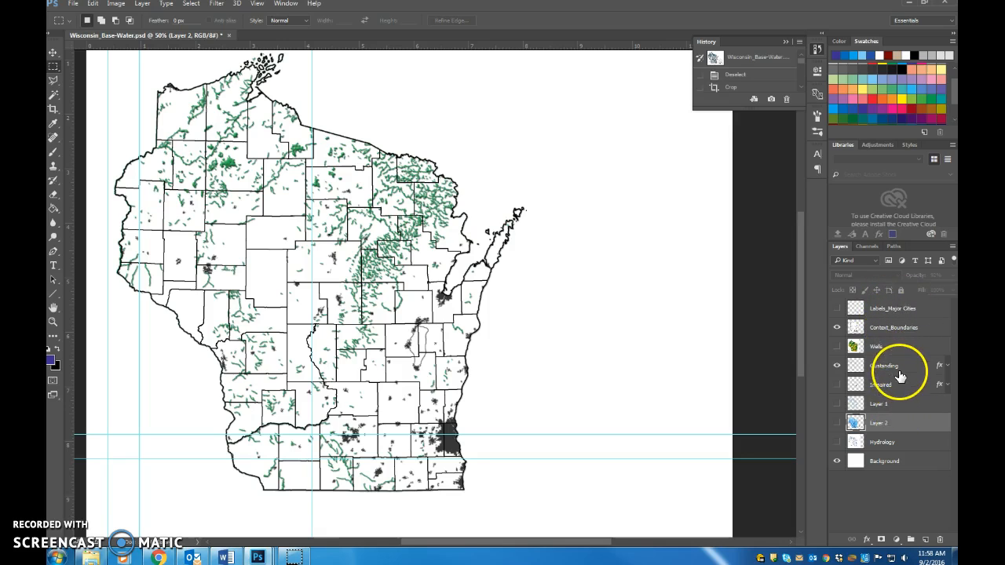
Step: Try duplicating the Oustanding and Labels_Major Cities layers together and merging the two copies
left_click(899, 371)
left_click(899, 311, "shift")
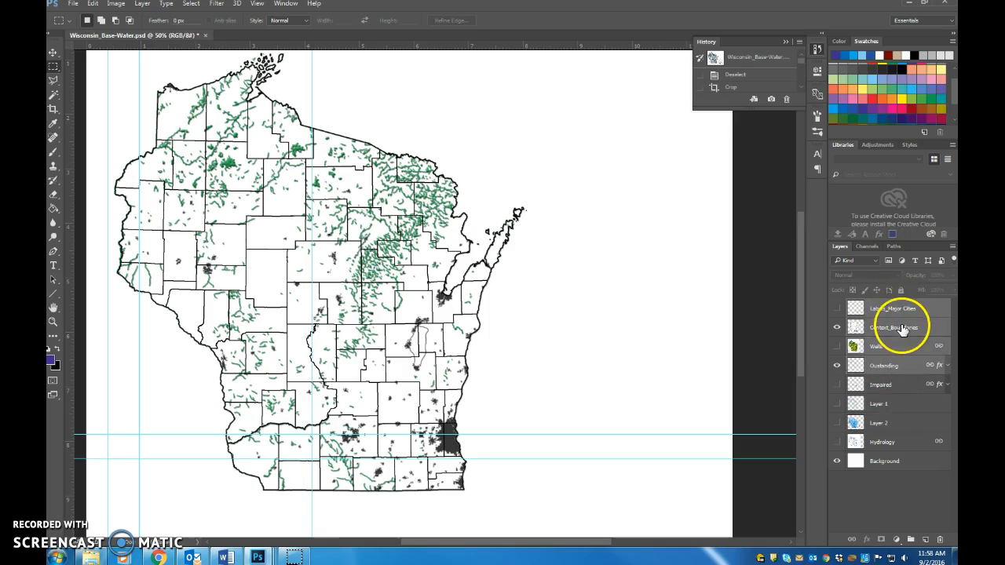
left_click(898, 311)
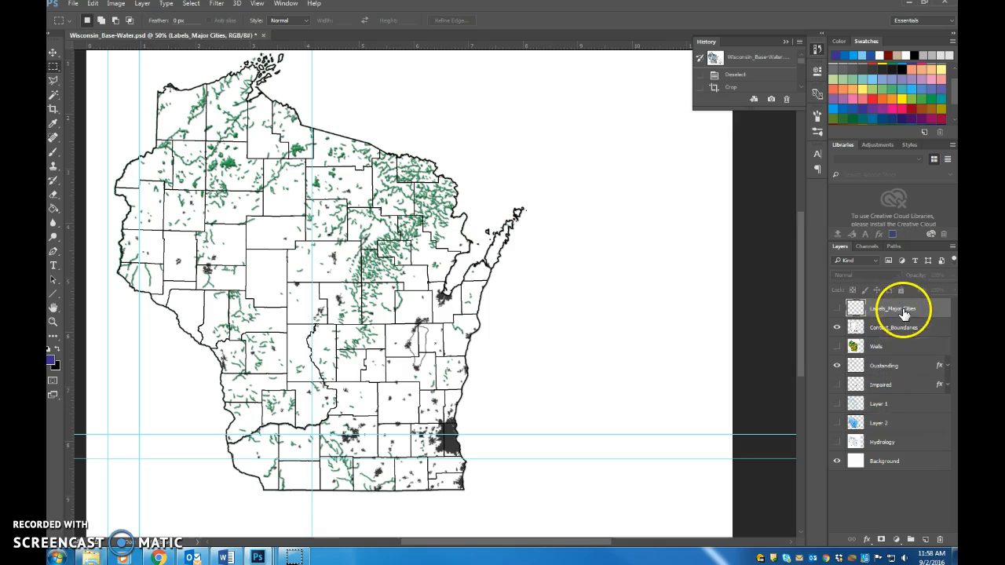
left_click(896, 370, "ctrl")
right_click(895, 370)
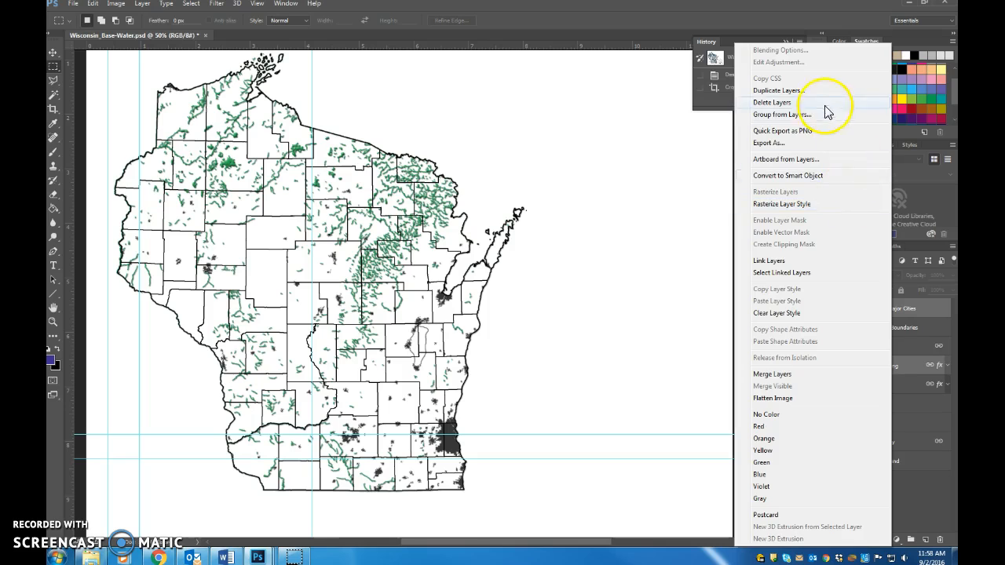
left_click(805, 92)
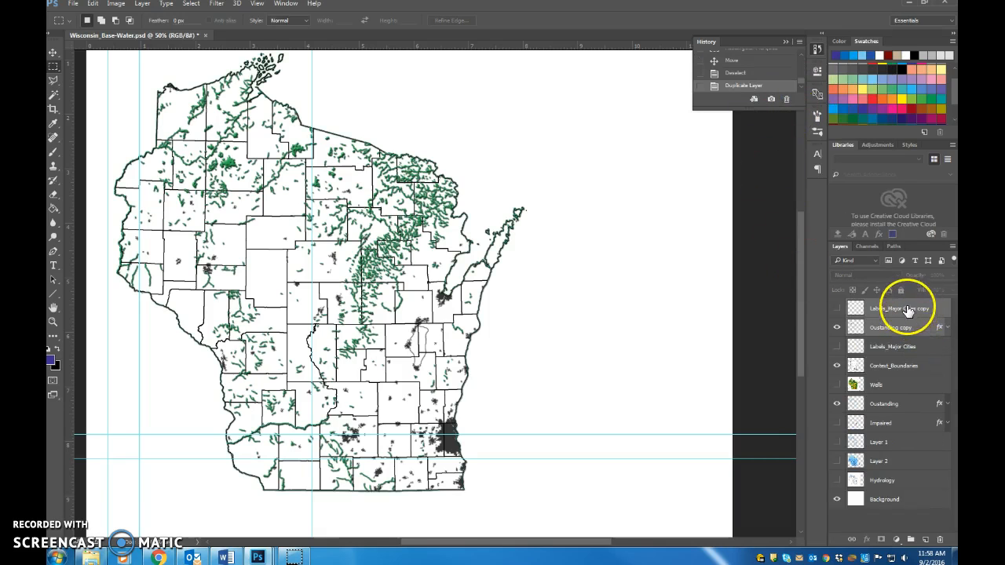
right_click(911, 329)
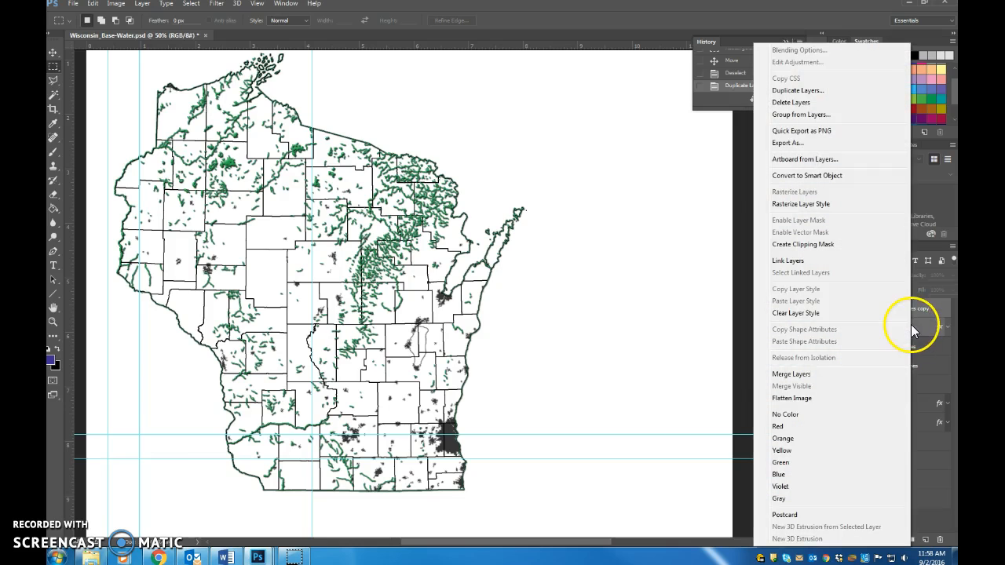
left_click(945, 256)
left_click(950, 247)
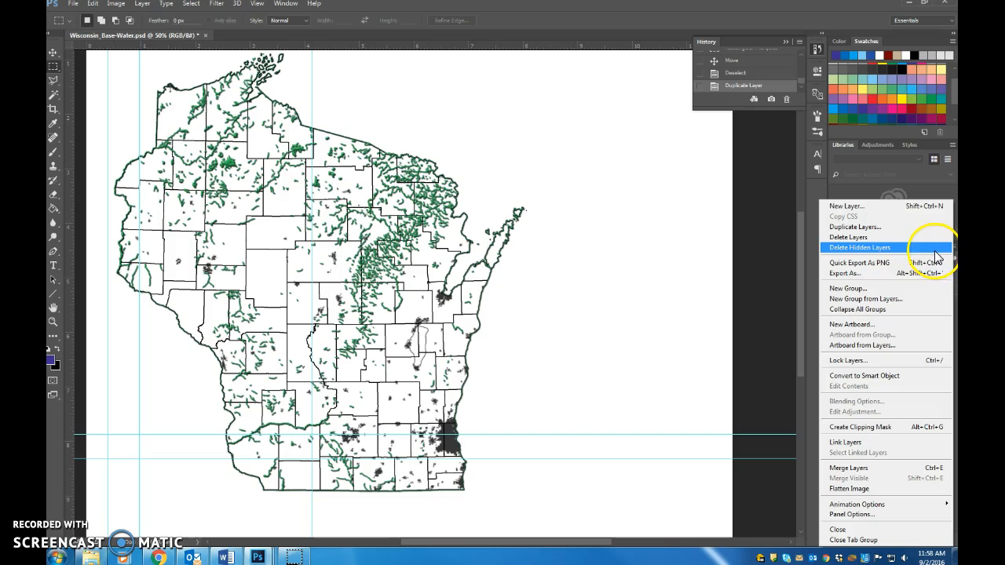
left_click(893, 468)
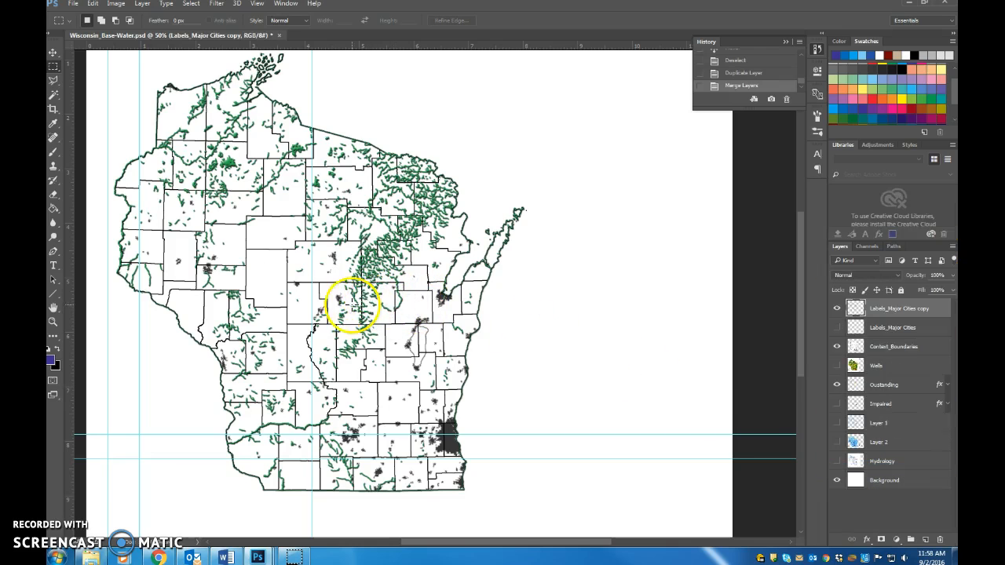
Step: Show the Labels_Major Cities layer, and undo the duplication and merge of the label and waterway copies
left_click(55, 51)
left_click_drag(223, 173, 916, 334)
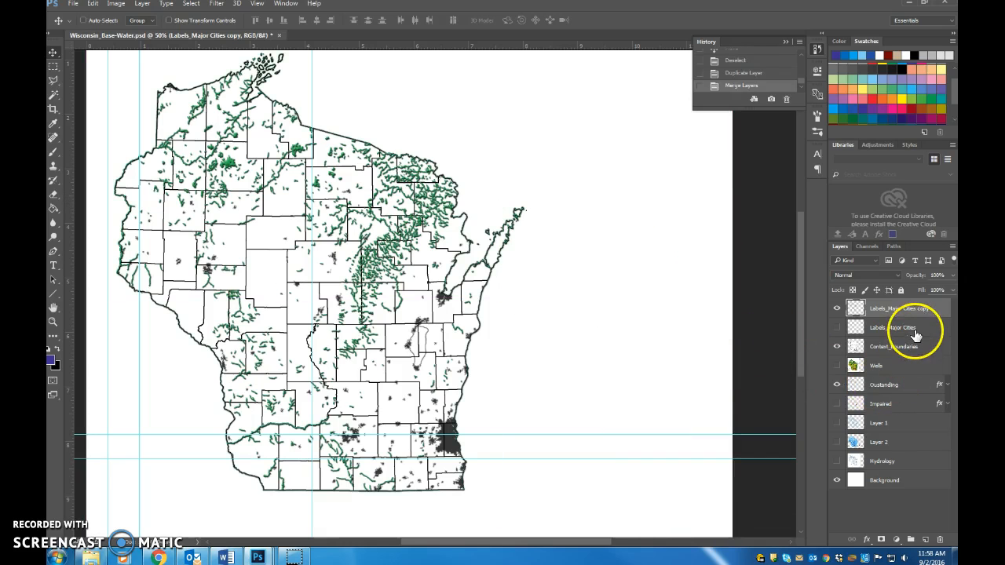
left_click(837, 328)
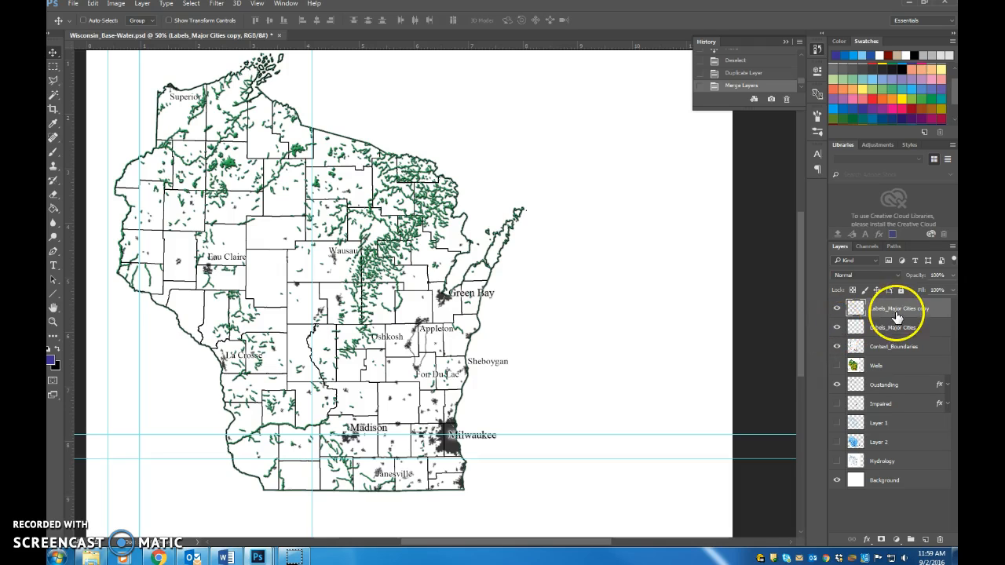
left_click(747, 63)
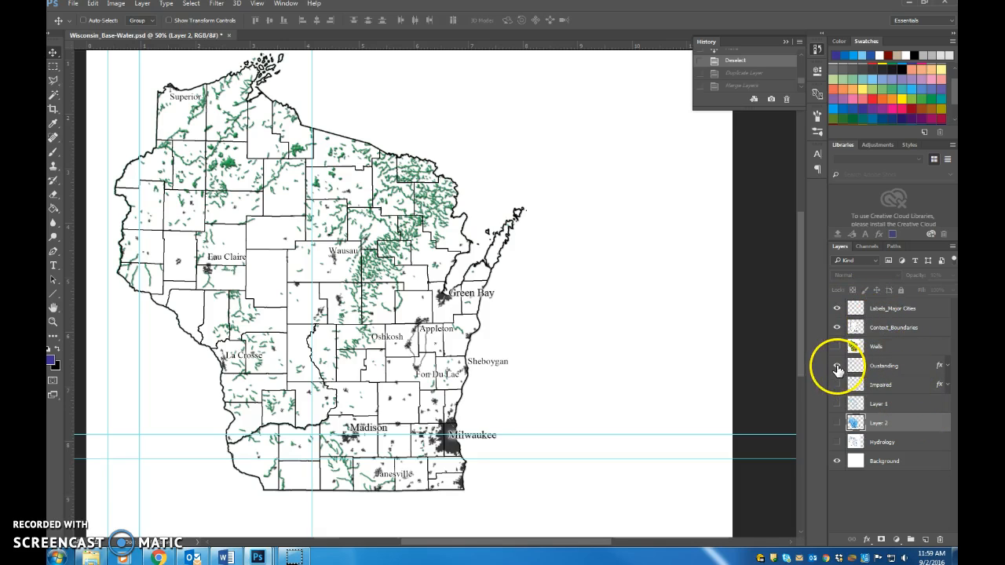
Step: Hide Labels_Major Cities, duplicate the Oustanding and Context_Boundaries layers together, and merge the two copies into one layer
left_click(895, 359)
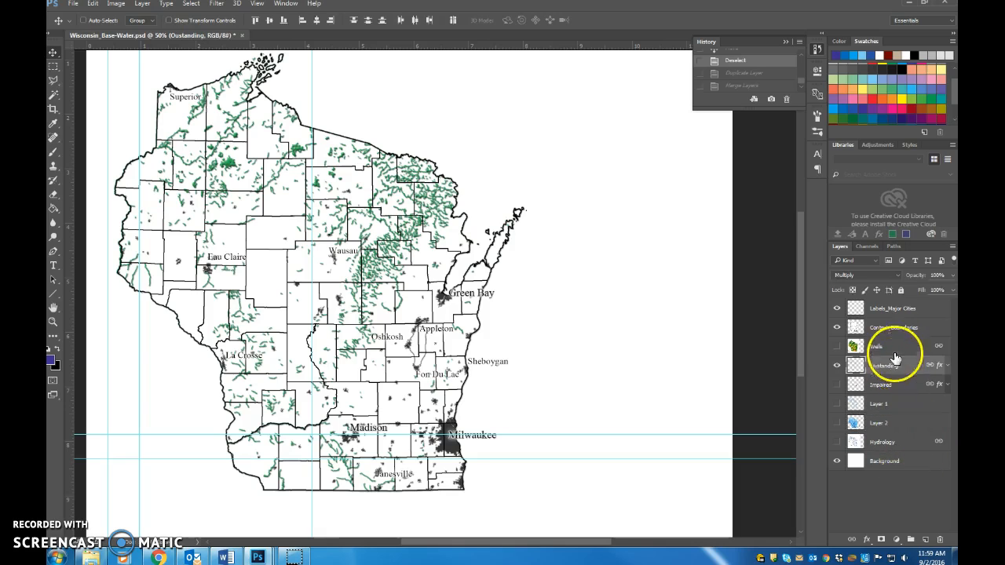
left_click(873, 329, "ctrl")
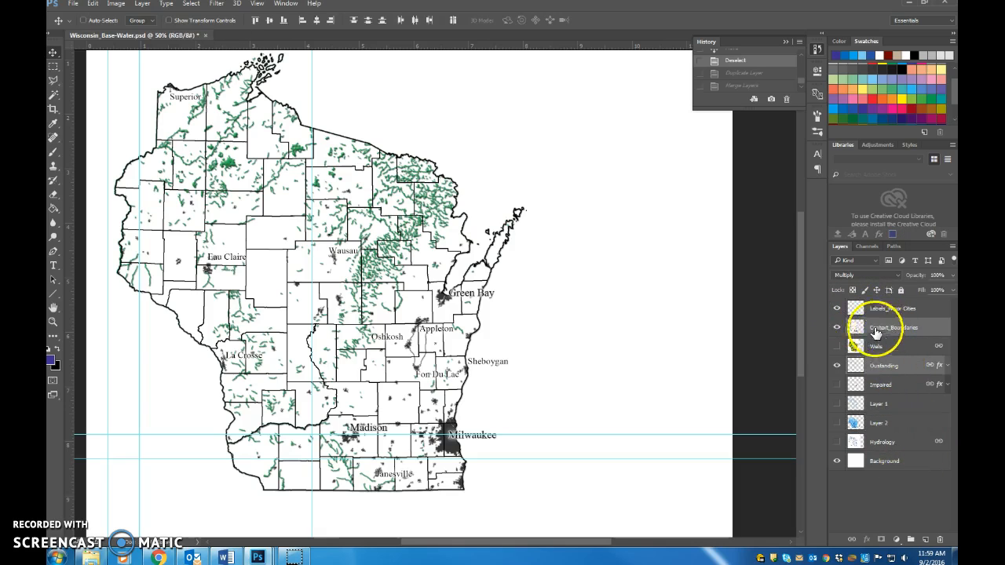
left_click(837, 309)
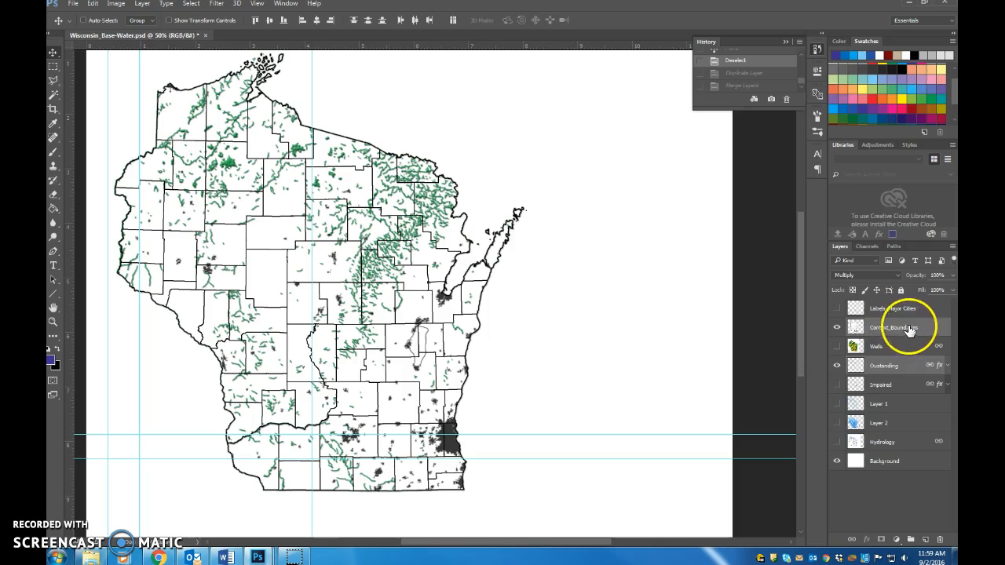
right_click(910, 330)
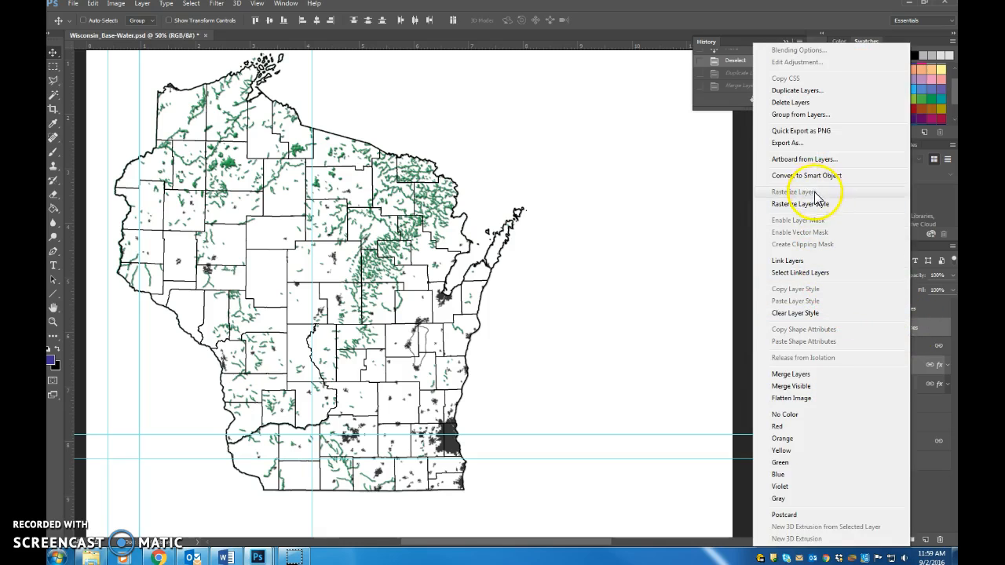
left_click(807, 93)
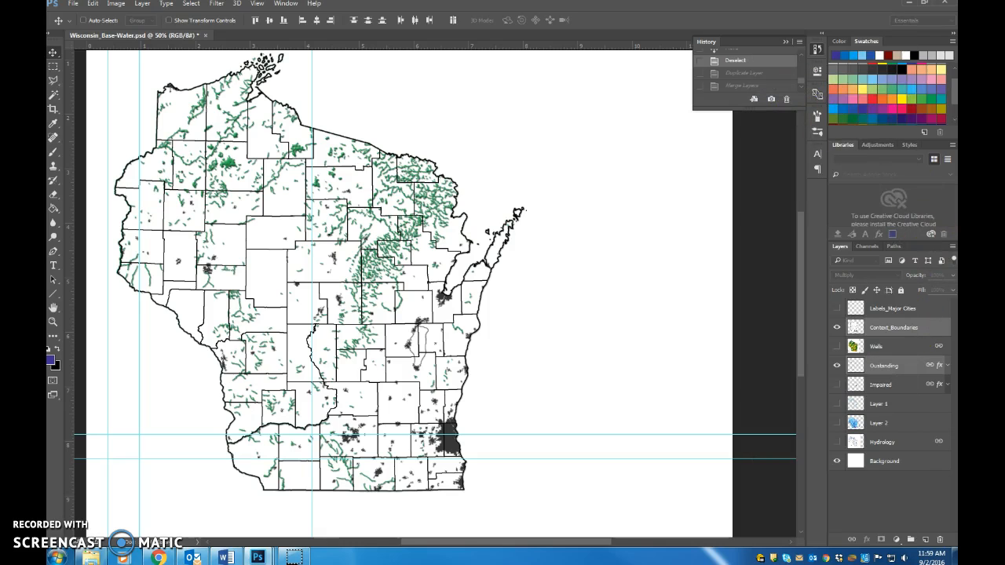
right_click(911, 328)
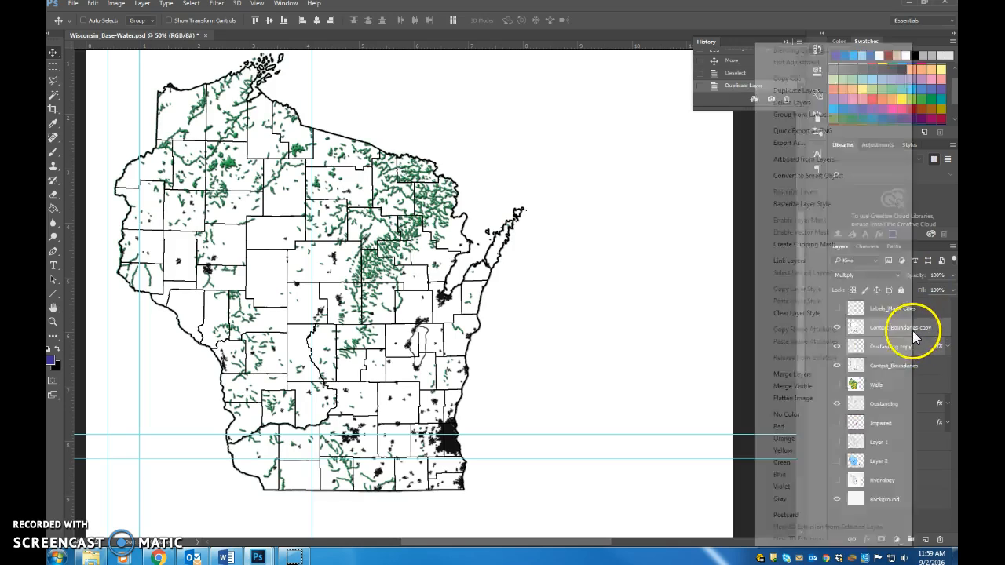
left_click(816, 375)
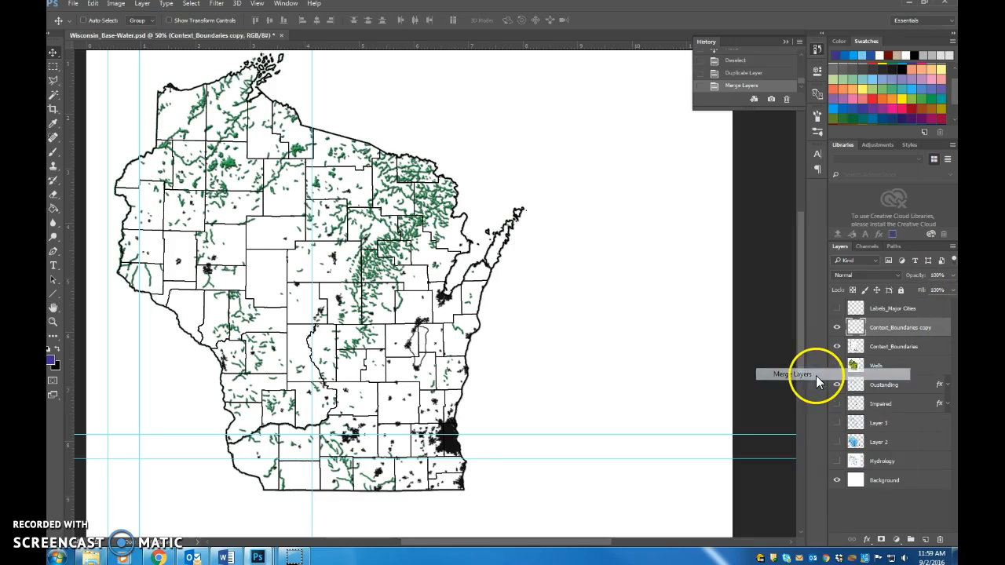
Step: Move the merged map copy off the main map and scale it with Free Transform to about 32% in the blank area east of Milwaukee
left_click_drag(410, 294, 574, 312)
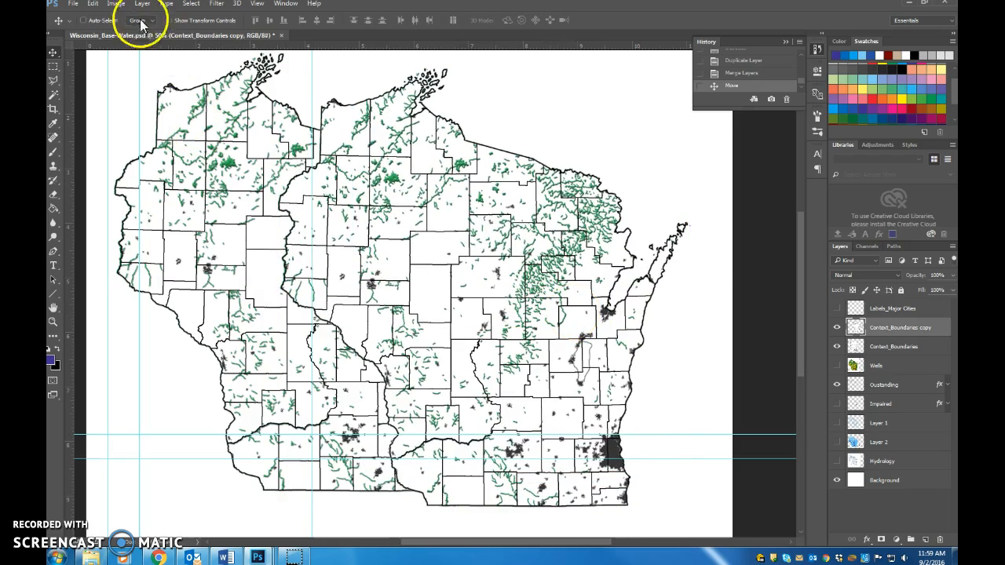
left_click(120, 6)
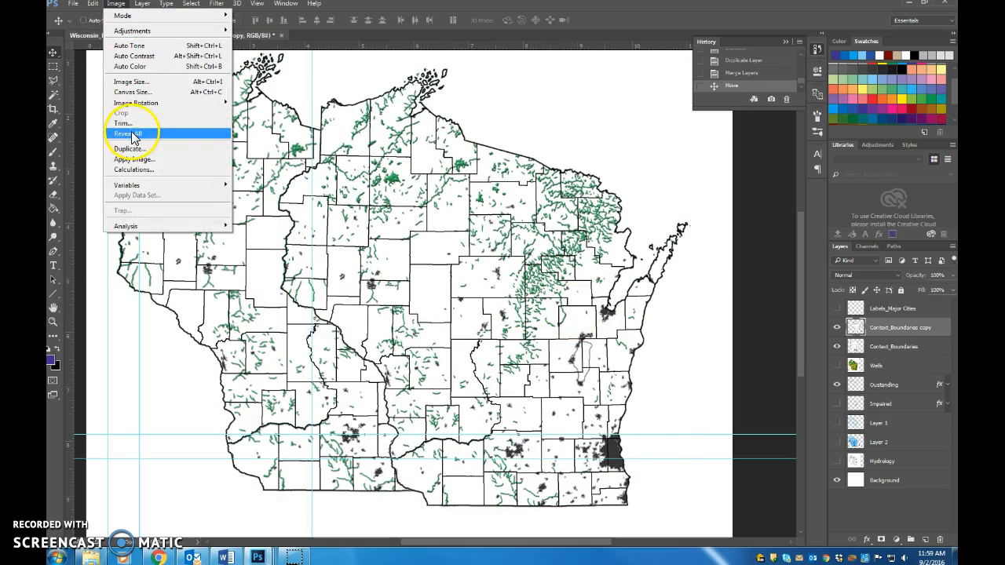
mouse_move(92, 3)
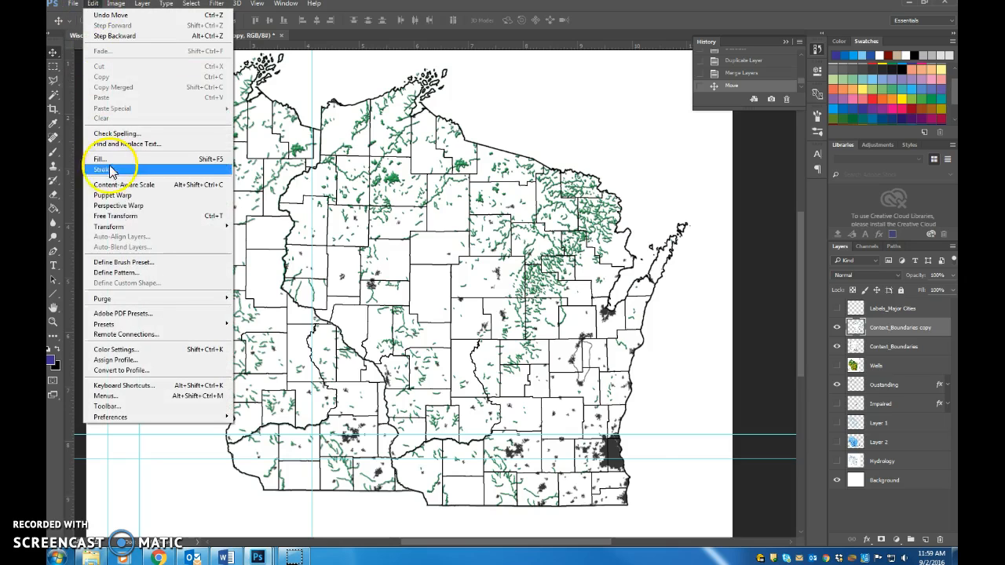
left_click(210, 218)
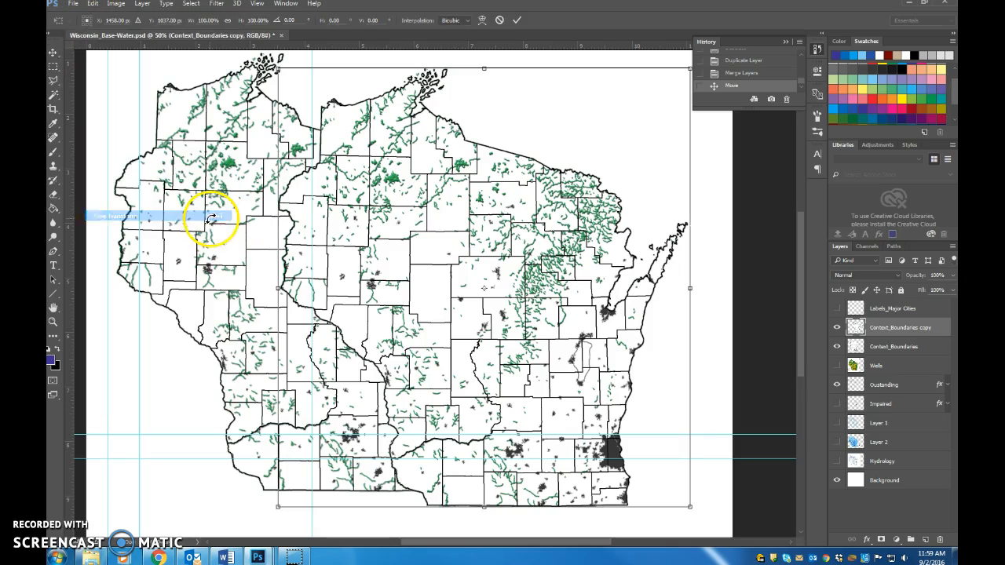
left_click_drag(278, 69, 619, 373)
left_click_drag(628, 412, 583, 354)
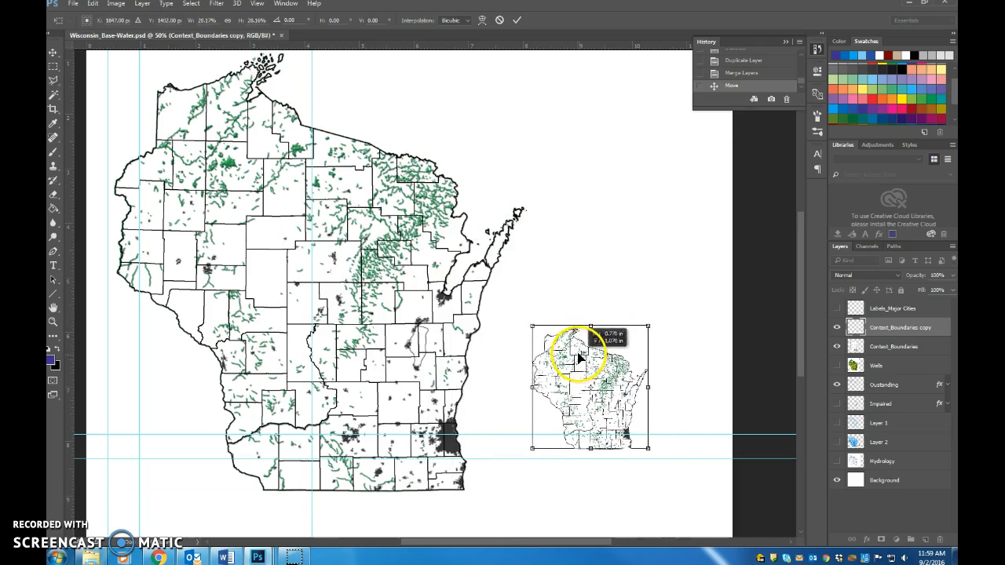
left_click_drag(640, 447, 657, 461)
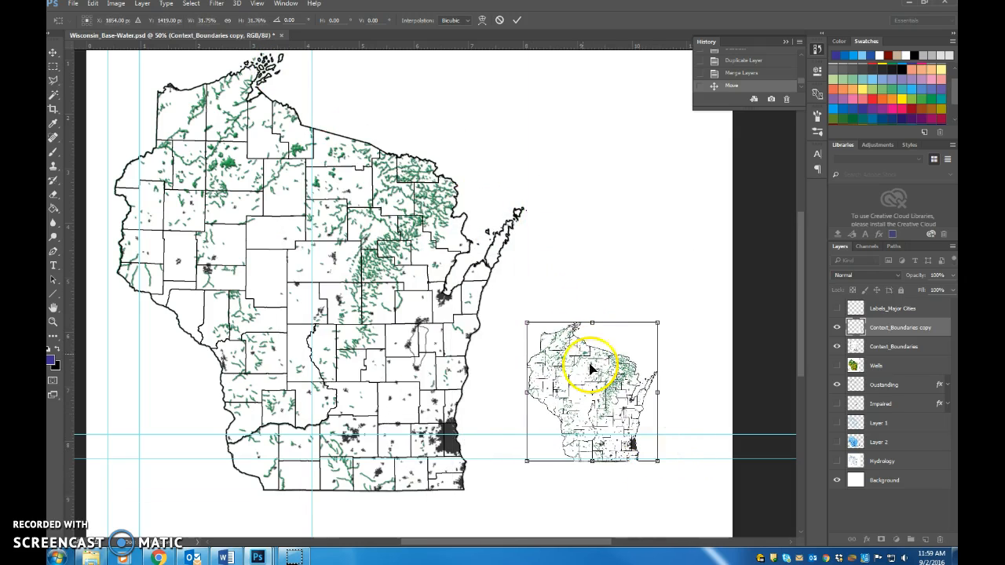
Step: Rotate the small map copy about 5° and slant it into a tilted shape about 38% wide and 33% high, and apply the transform
mouse_move(520, 366)
left_mouse_down()
mouse_move(547, 343)
mouse_move(539, 404)
mouse_move(518, 377)
mouse_move(537, 375)
left_mouse_up()
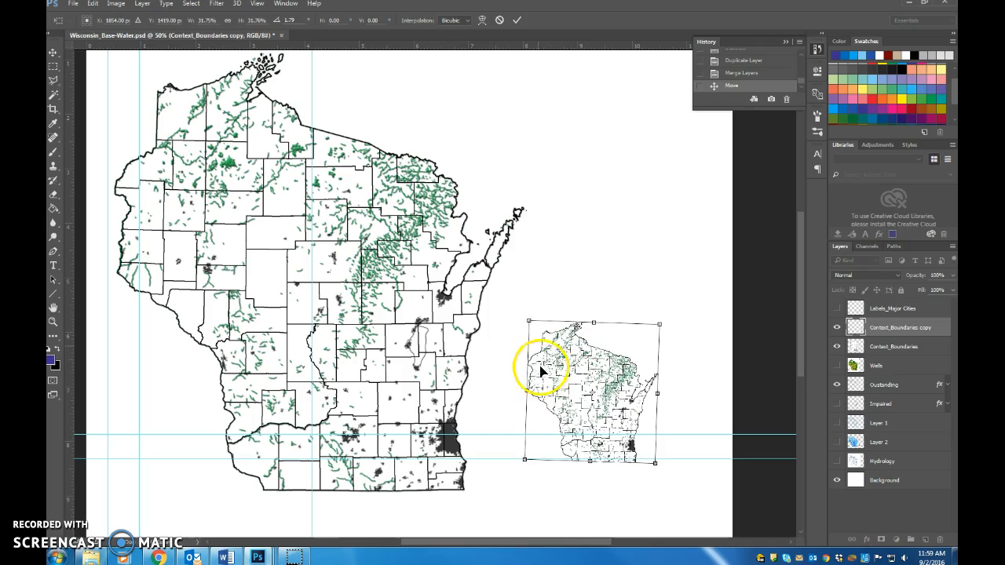
left_click_drag(529, 323, 559, 330)
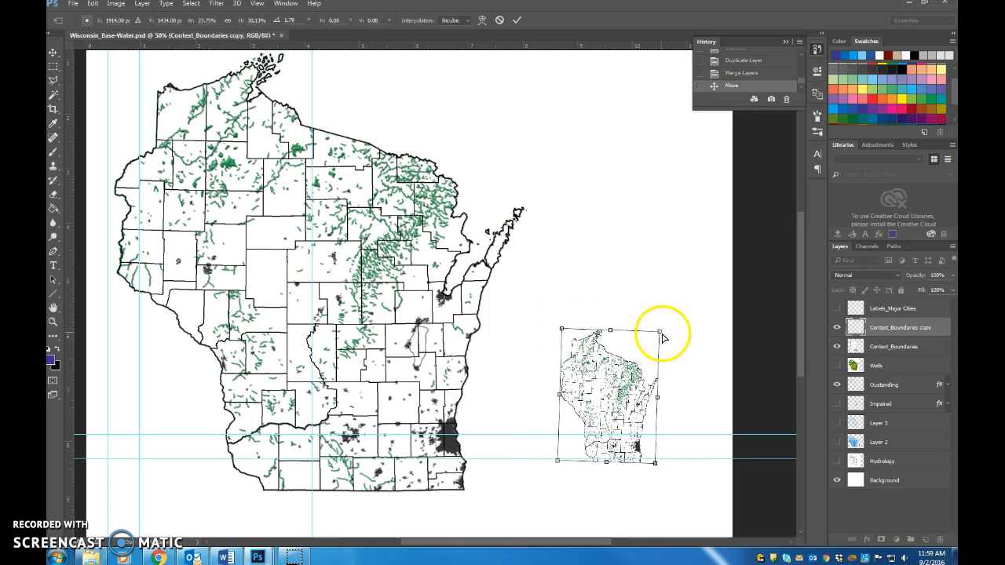
left_click_drag(645, 336, 666, 334)
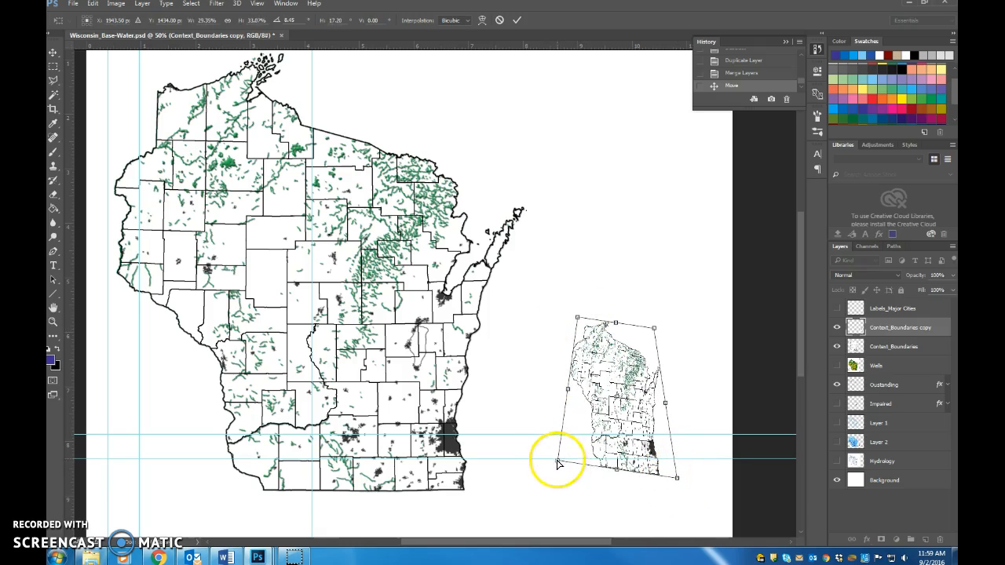
left_click_drag(554, 467, 522, 460)
left_click_drag(665, 333, 706, 332)
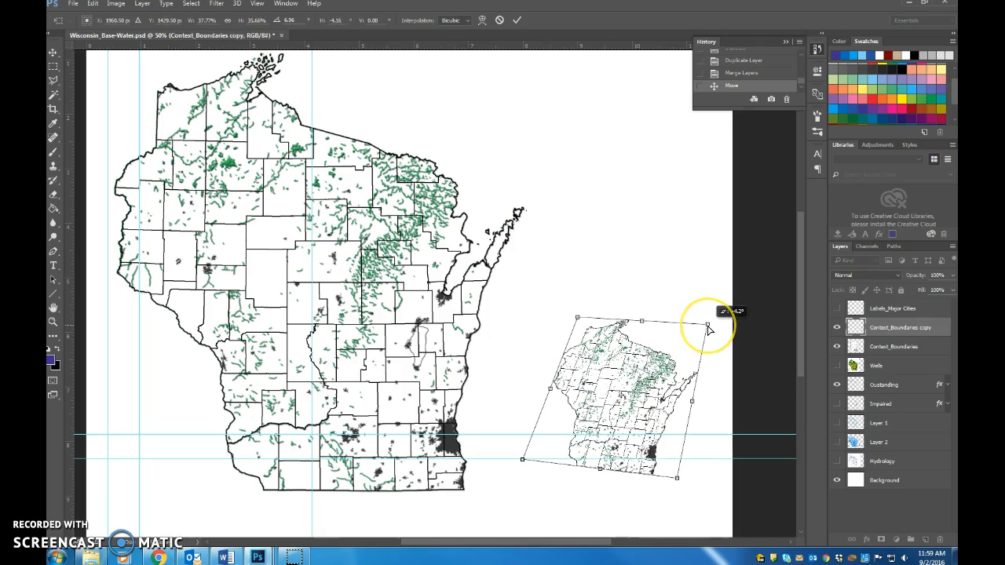
left_click_drag(688, 470, 676, 476)
left_click_drag(527, 466, 521, 457)
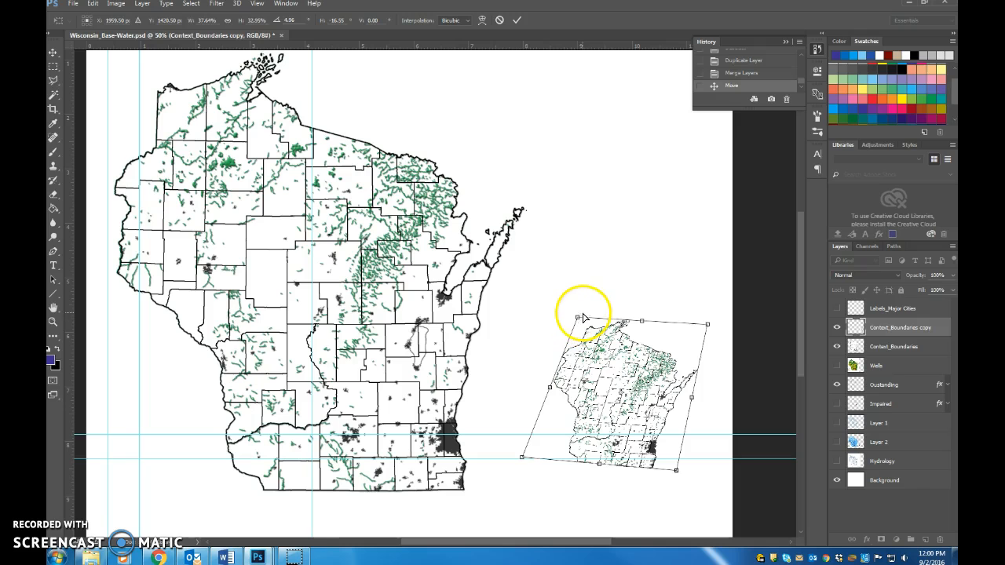
key("Return")
Step: Make two more copies of the tilted small map and stack all three vertically, overlapping, beside the main map
left_click_drag(602, 359, 618, 337)
left_click_drag(616, 378, 595, 356)
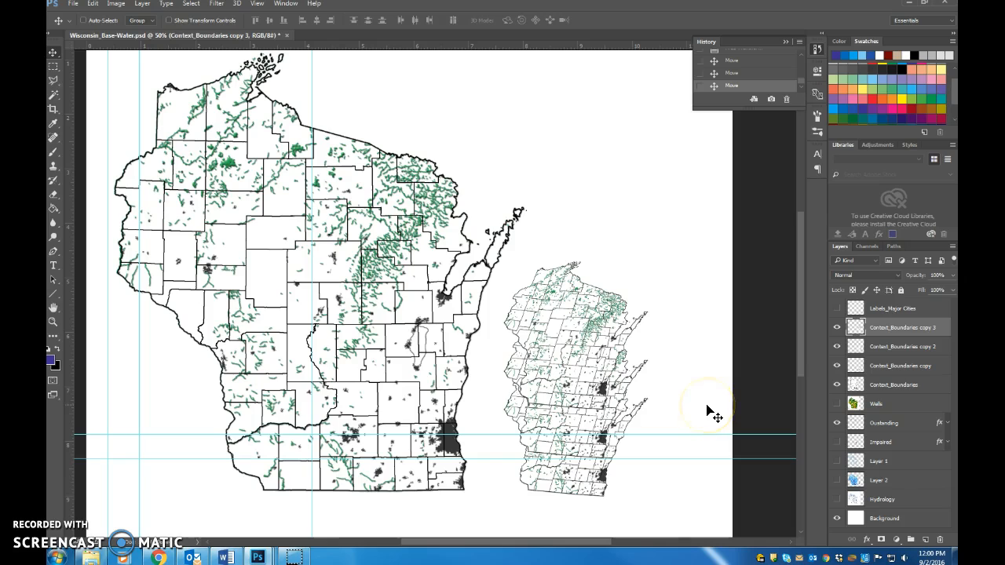